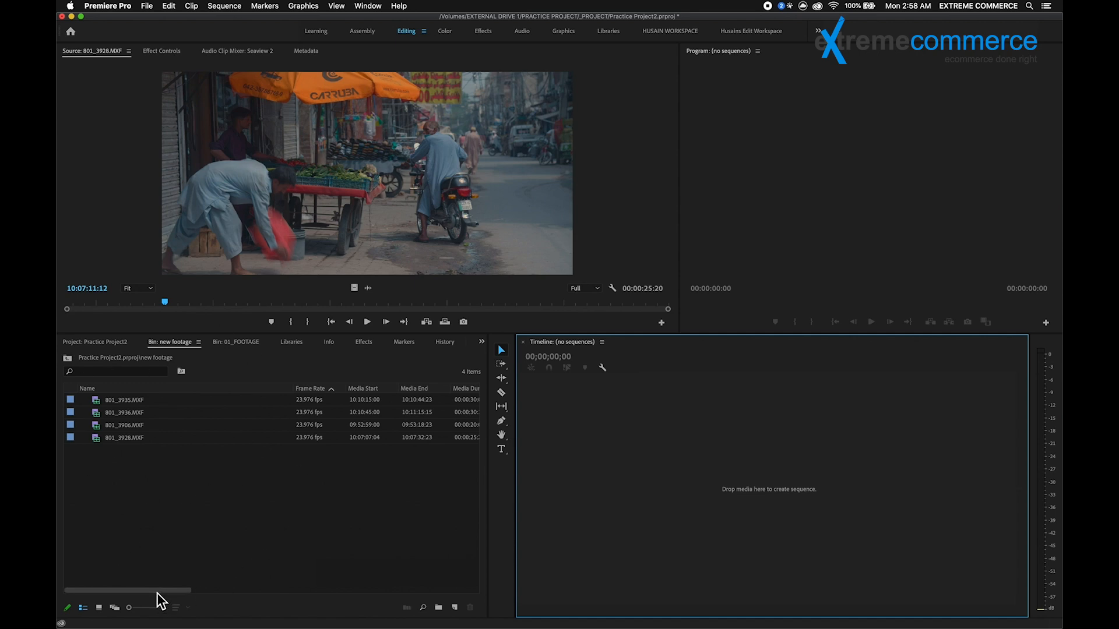
# Step: Inspect the Video Info of the clips in the new footage bin and play 801_3928.MXF in the Source Monitor
pyautogui.moveTo(144, 594); pyautogui.dragTo(292, 571)
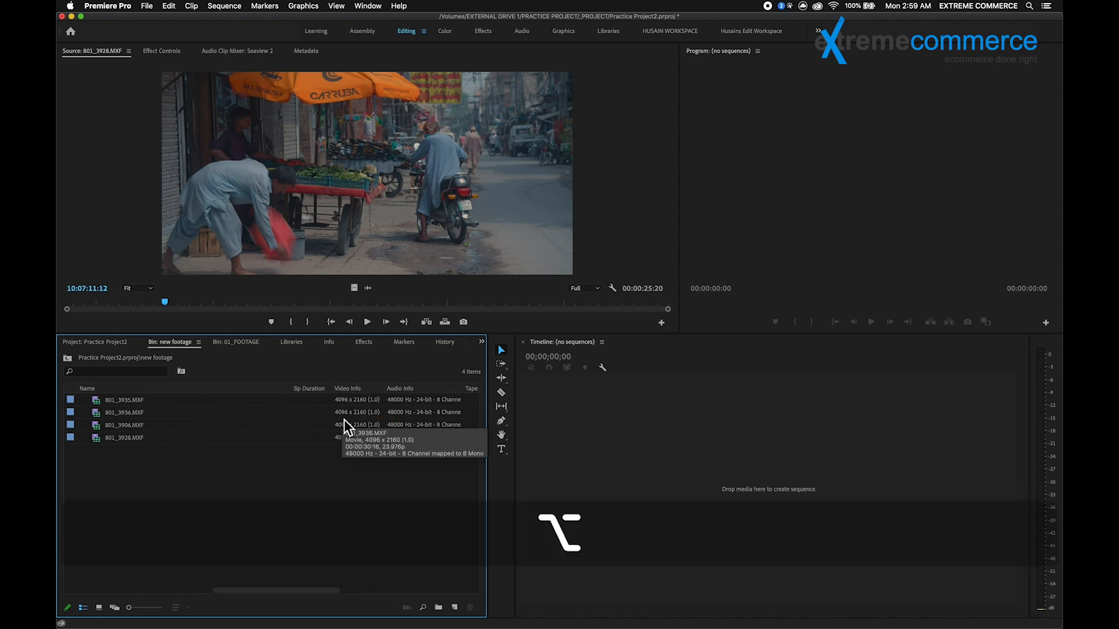
pyautogui.scroll(5, 344, 419)
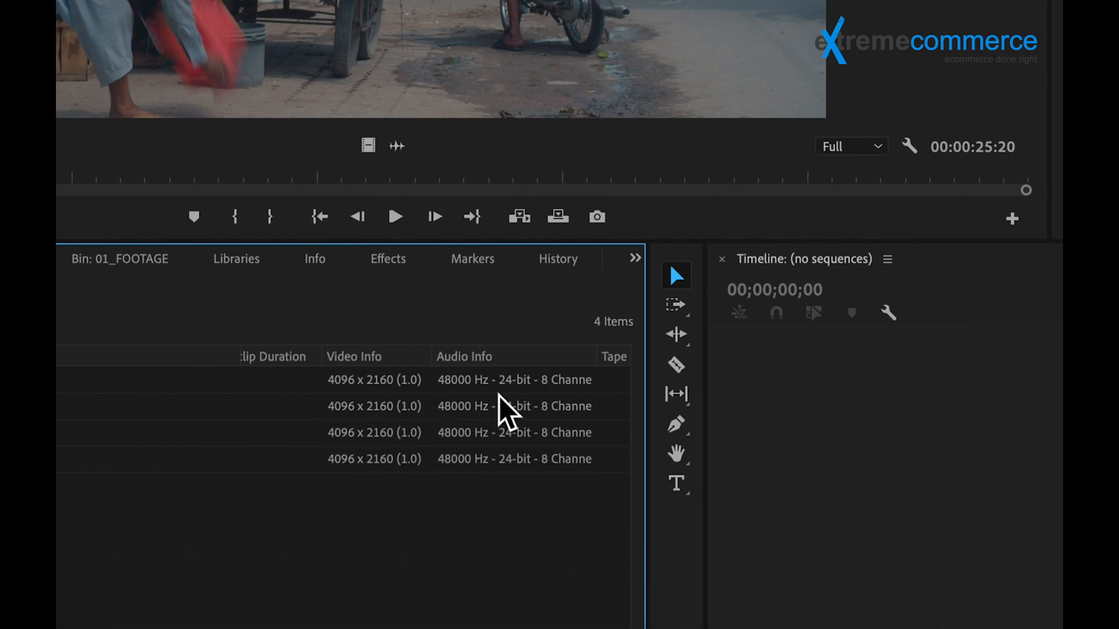
pyautogui.scroll(-5, 345, 458)
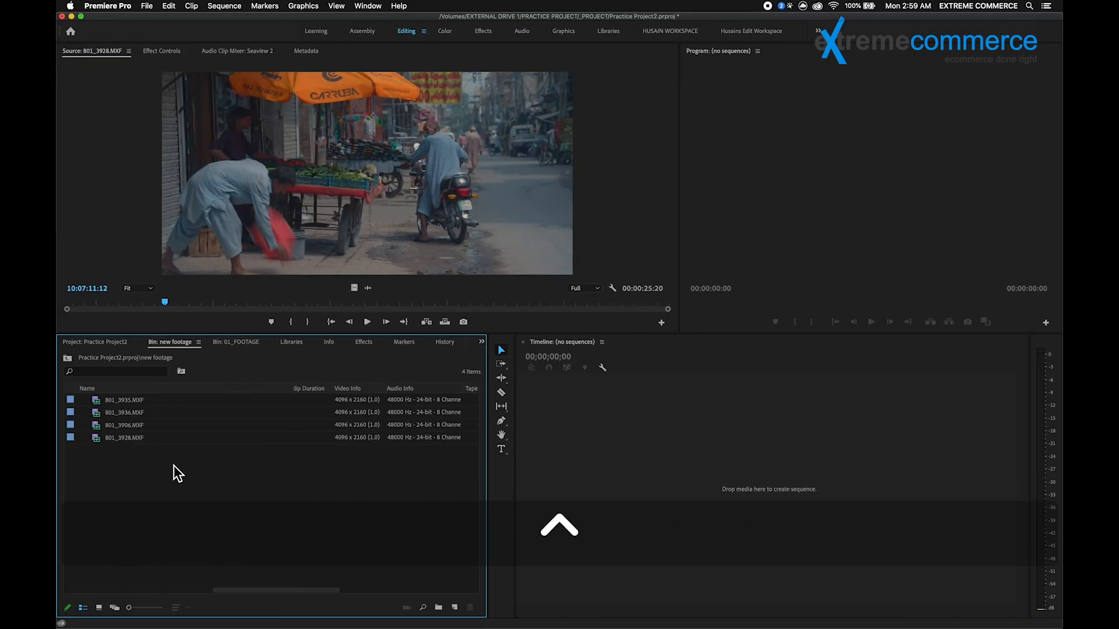
pyautogui.doubleClick(124, 439)
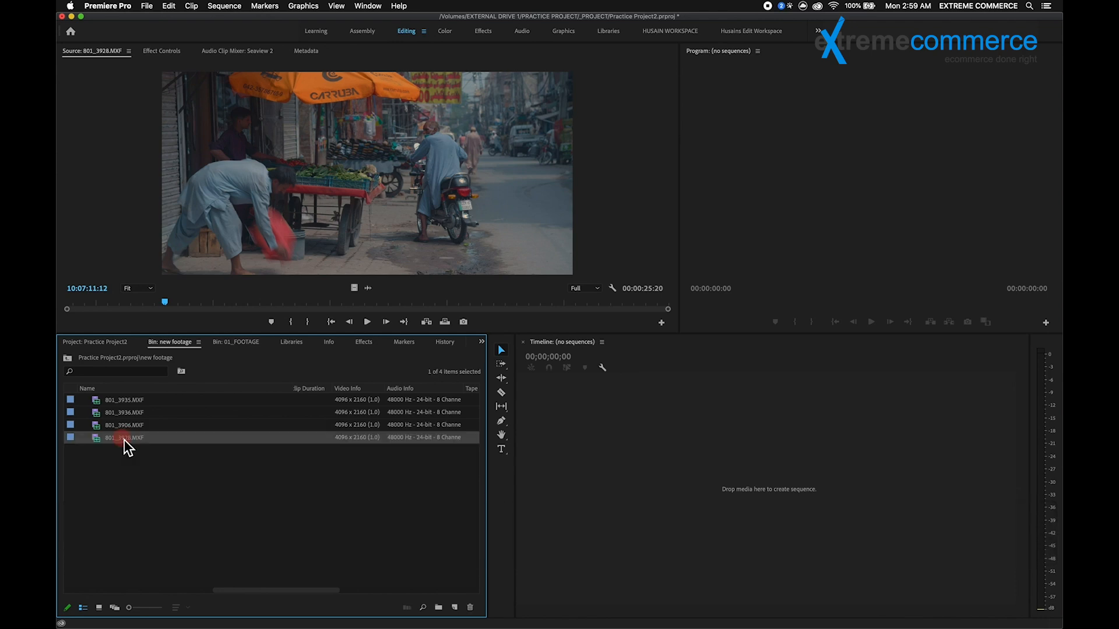
pyautogui.click(199, 270)
pyautogui.moveTo(166, 302)
pyautogui.mouseDown()
pyautogui.moveTo(148, 302)
pyautogui.moveTo(166, 306)
pyautogui.mouseUp()
pyautogui.press('space')
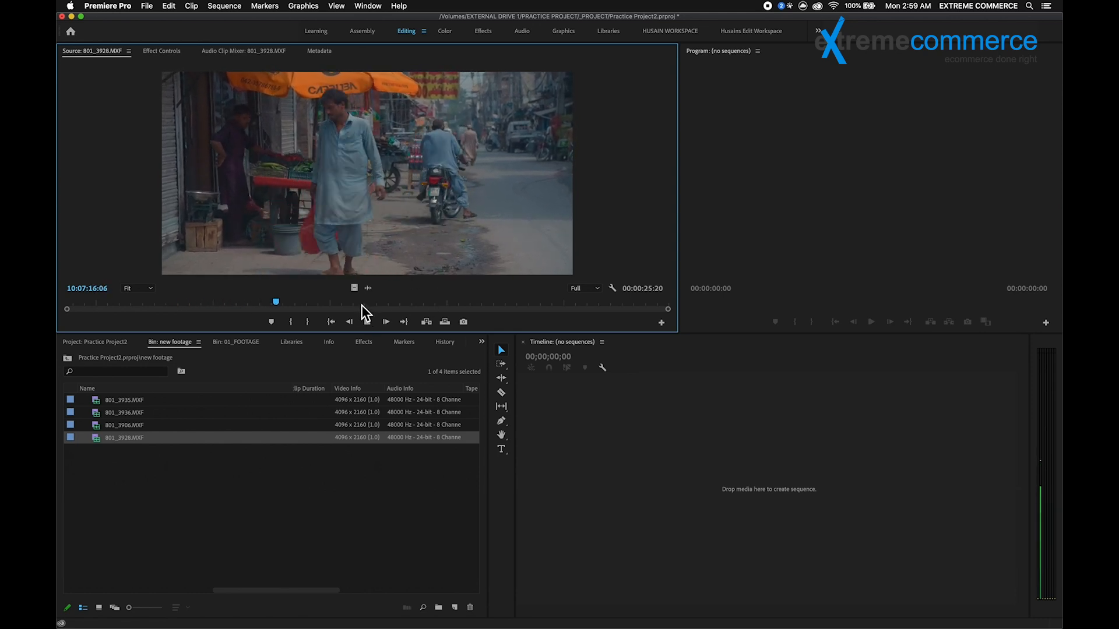
pyautogui.press('space')
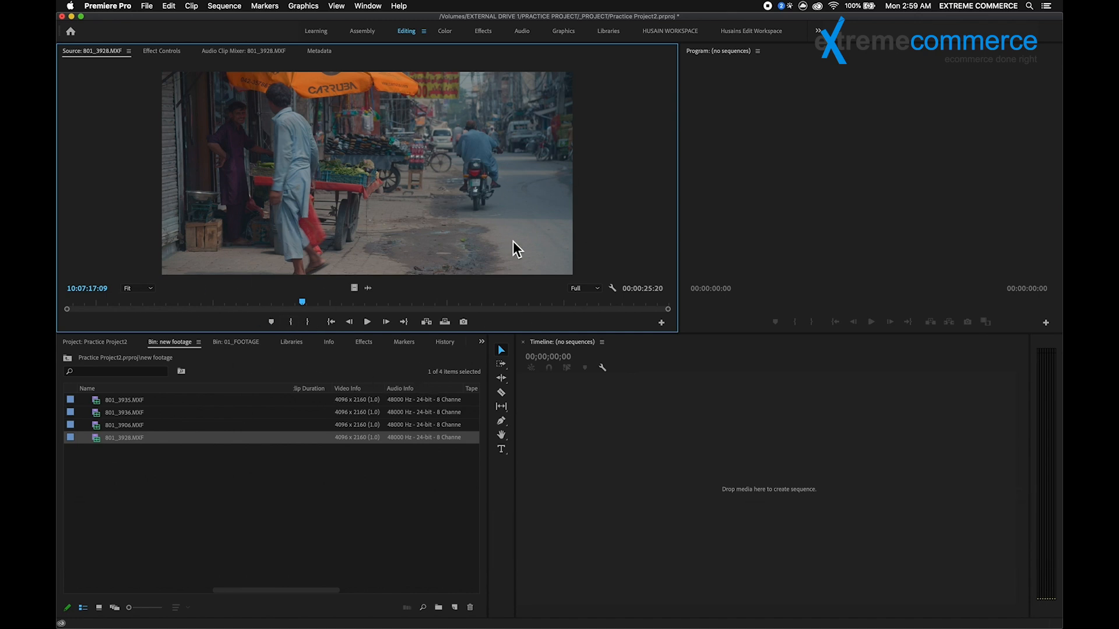
# Step: Load 801_3906.MXF into the Source Monitor and check how smoothly it plays and scrubs
pyautogui.doubleClick(125, 425)
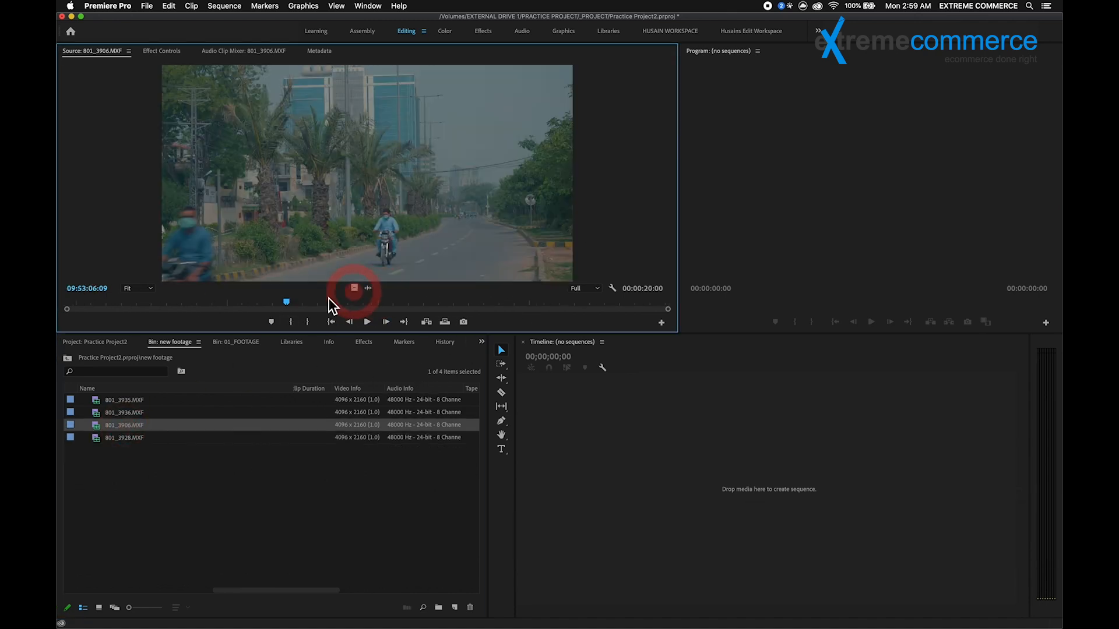
pyautogui.press('space')
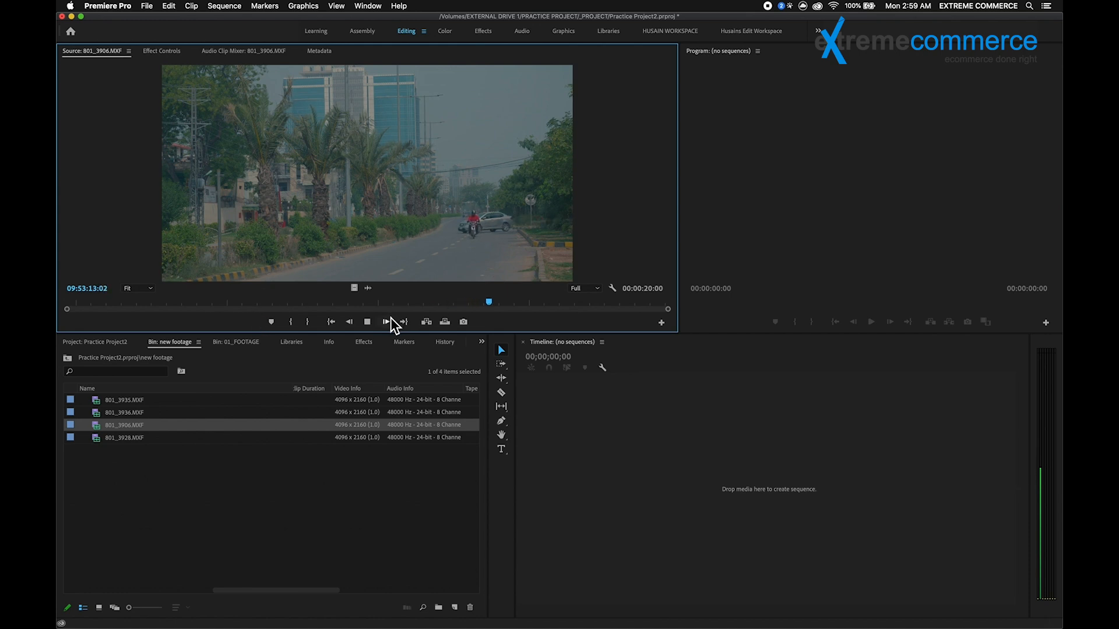
pyautogui.press('space')
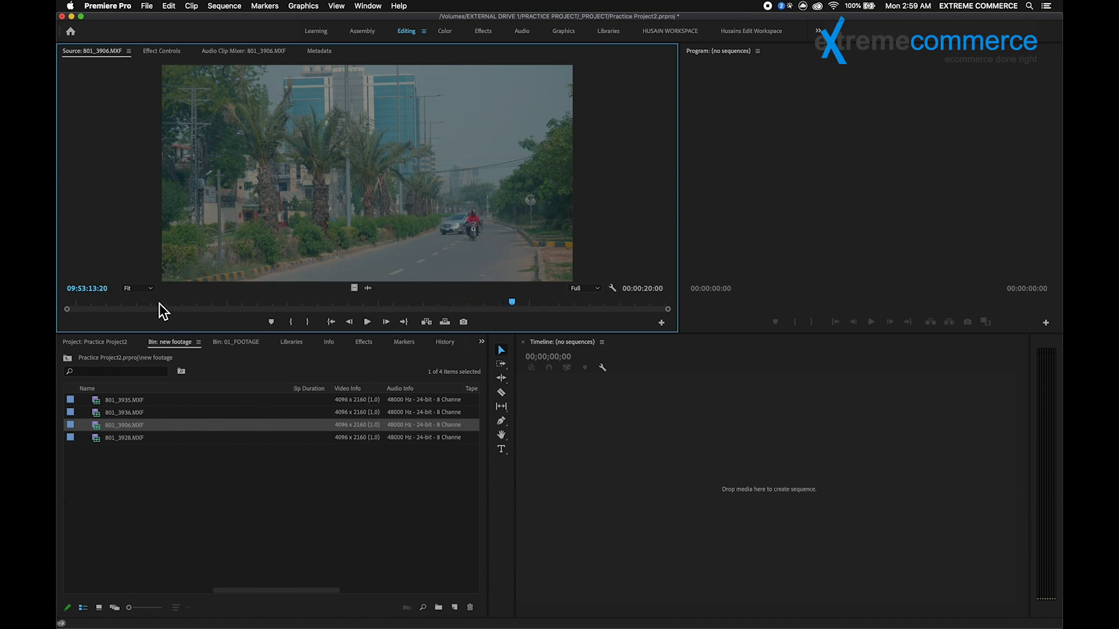
pyautogui.moveTo(155, 306); pyautogui.dragTo(452, 303)
pyautogui.moveTo(162, 326); pyautogui.dragTo(518, 302)
# Step: Preview 801_3936.MXF in the Source Monitor by playing it and scrubbing through it
pyautogui.doubleClick(128, 414)
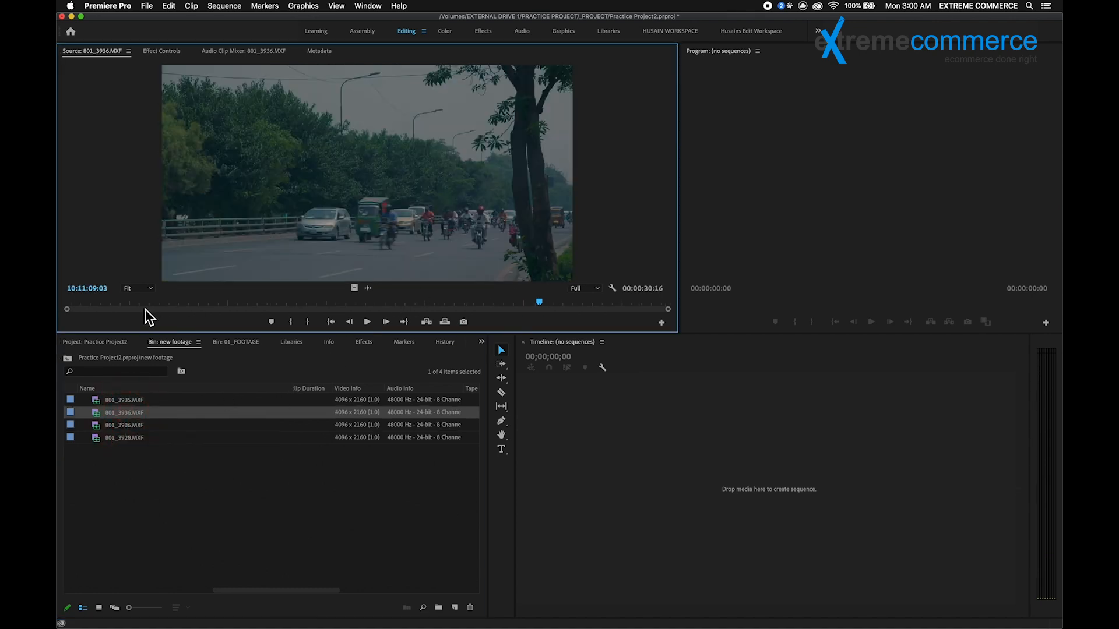
pyautogui.click(201, 305)
pyautogui.press('space')
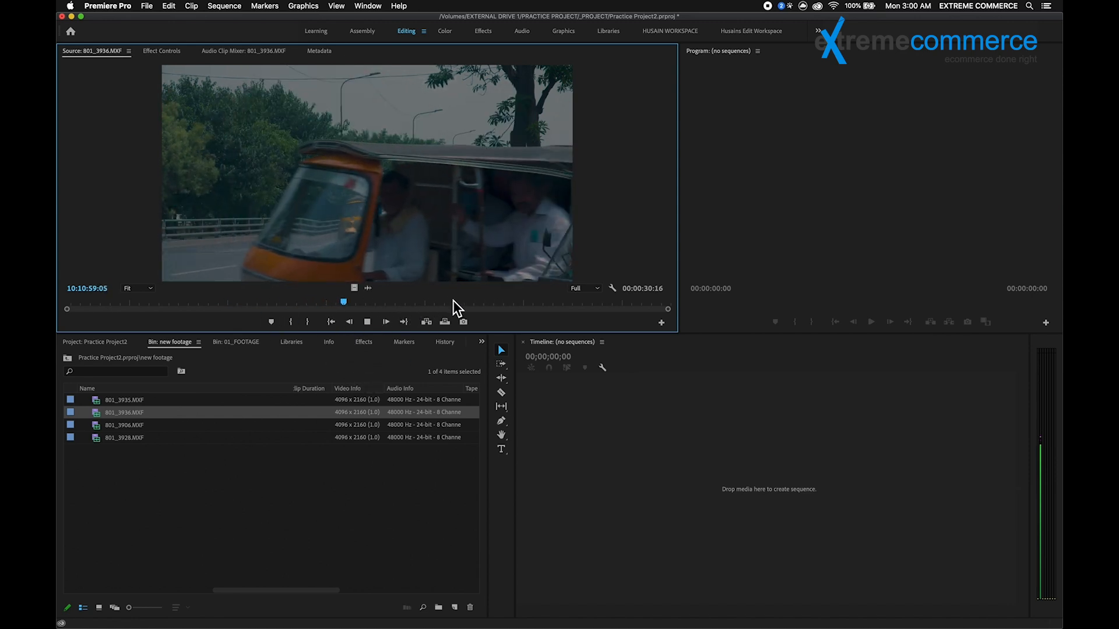
pyautogui.click(160, 304)
pyautogui.moveTo(237, 328); pyautogui.dragTo(141, 326)
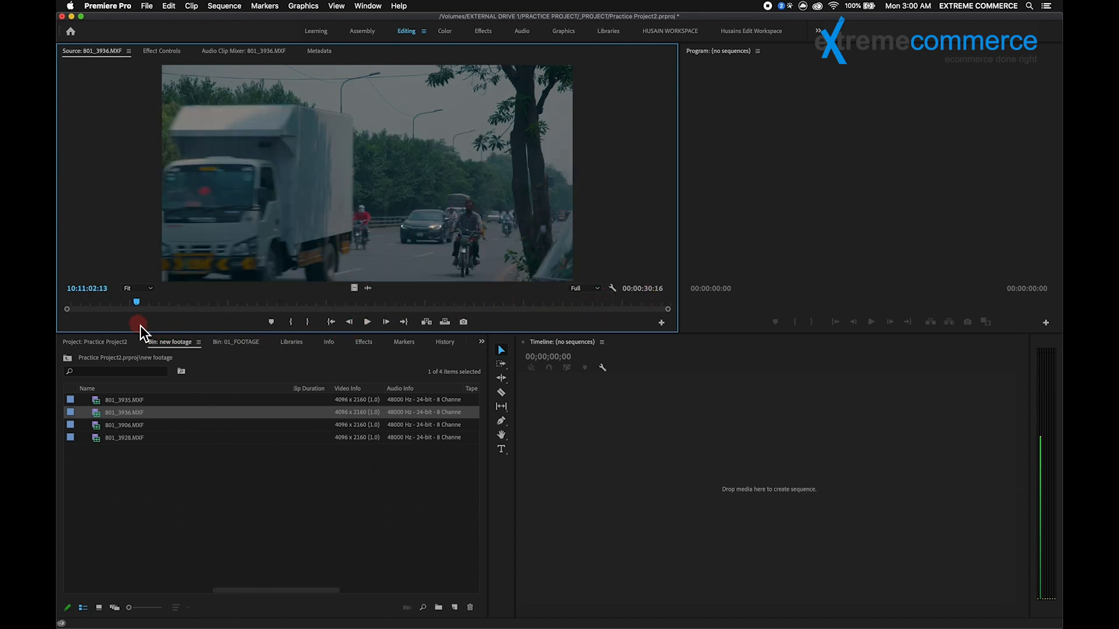
pyautogui.moveTo(571, 304); pyautogui.dragTo(218, 320)
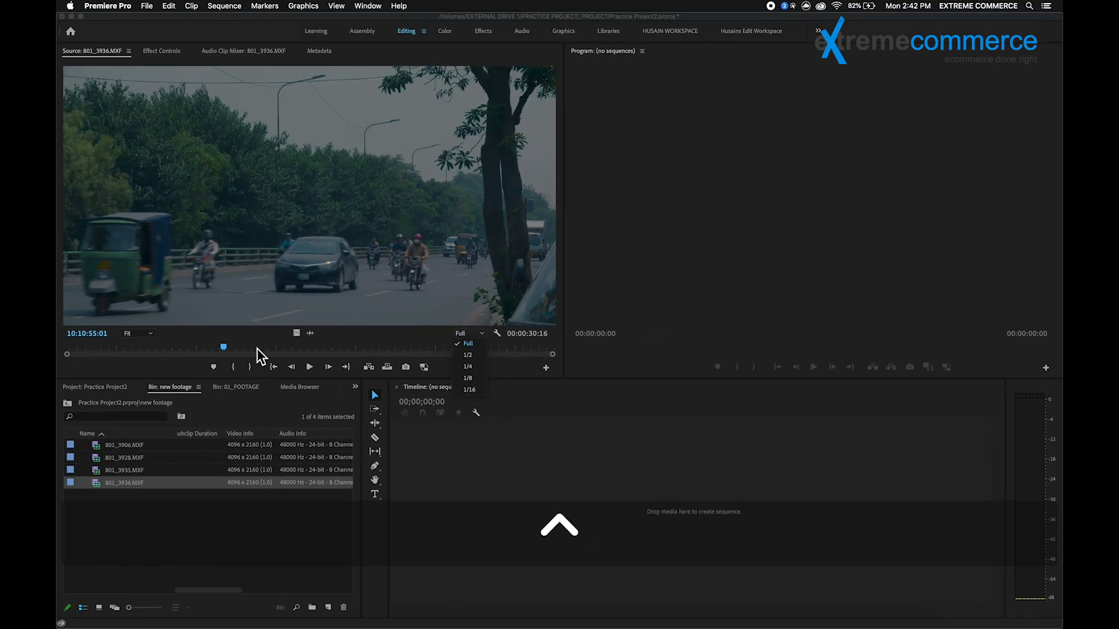
pyautogui.moveTo(257, 348)
pyautogui.mouseDown()
pyautogui.moveTo(237, 348)
pyautogui.moveTo(332, 350)
pyautogui.moveTo(116, 353)
pyautogui.moveTo(452, 354)
pyautogui.moveTo(243, 354)
pyautogui.mouseUp()
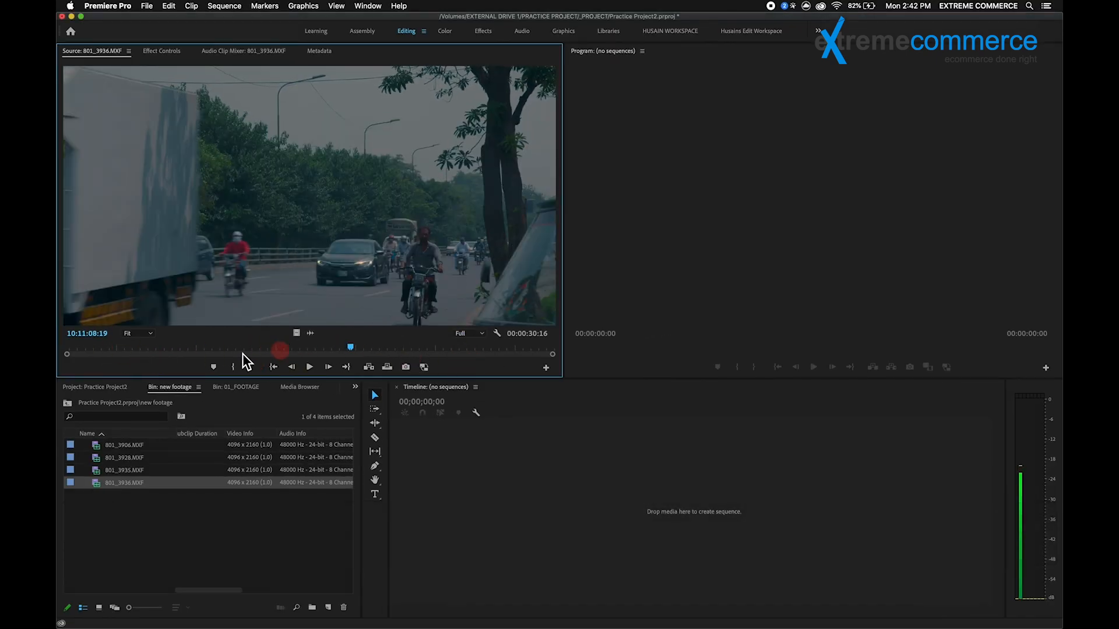
# Step: Reopen 801_3906.MXF in the Source Monitor and scrub back and forth through the footage
pyautogui.doubleClick(125, 445)
pyautogui.click(295, 348)
pyautogui.moveTo(295, 348); pyautogui.dragTo(402, 353)
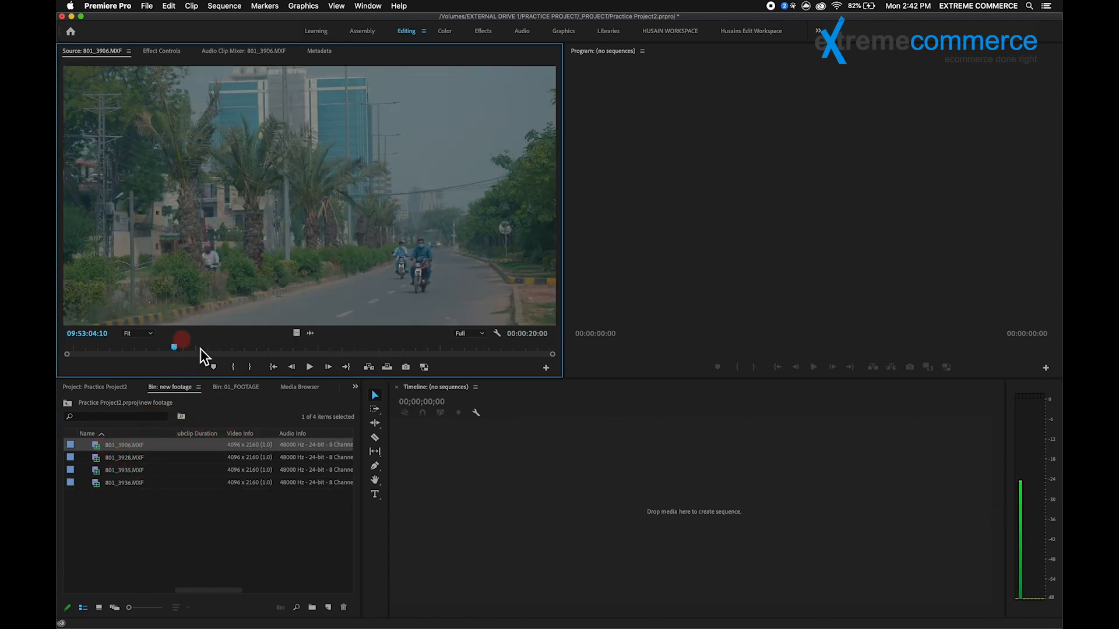
pyautogui.moveTo(145, 360); pyautogui.dragTo(320, 350)
# Step: Select all four clips in the new footage bin and open the Create Proxies settings for them
pyautogui.click(194, 521)
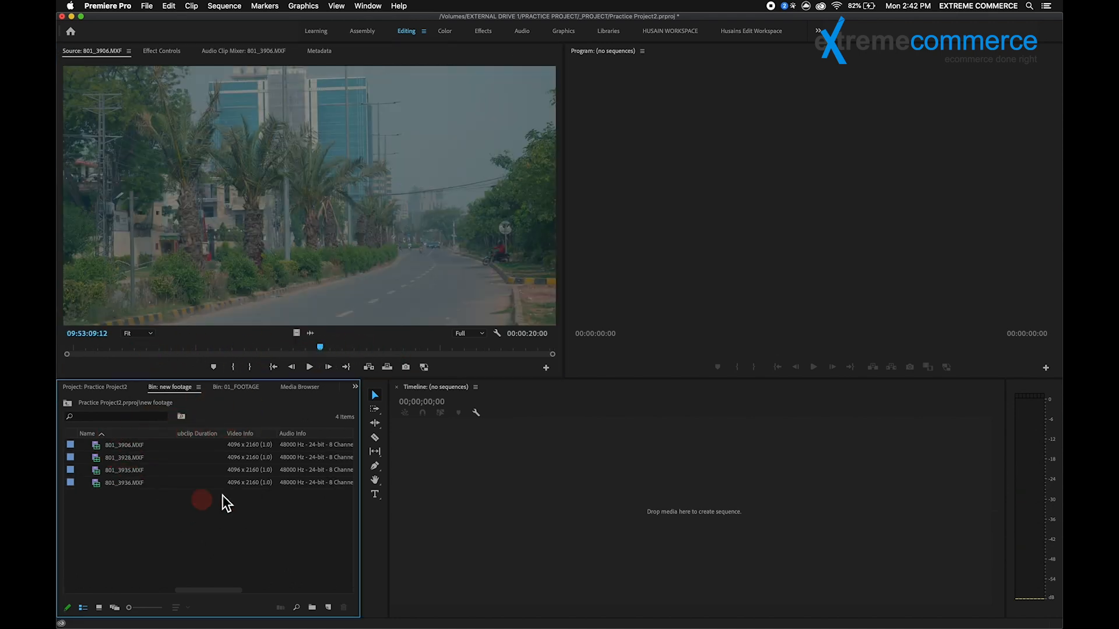
pyautogui.moveTo(119, 470); pyautogui.dragTo(110, 448)
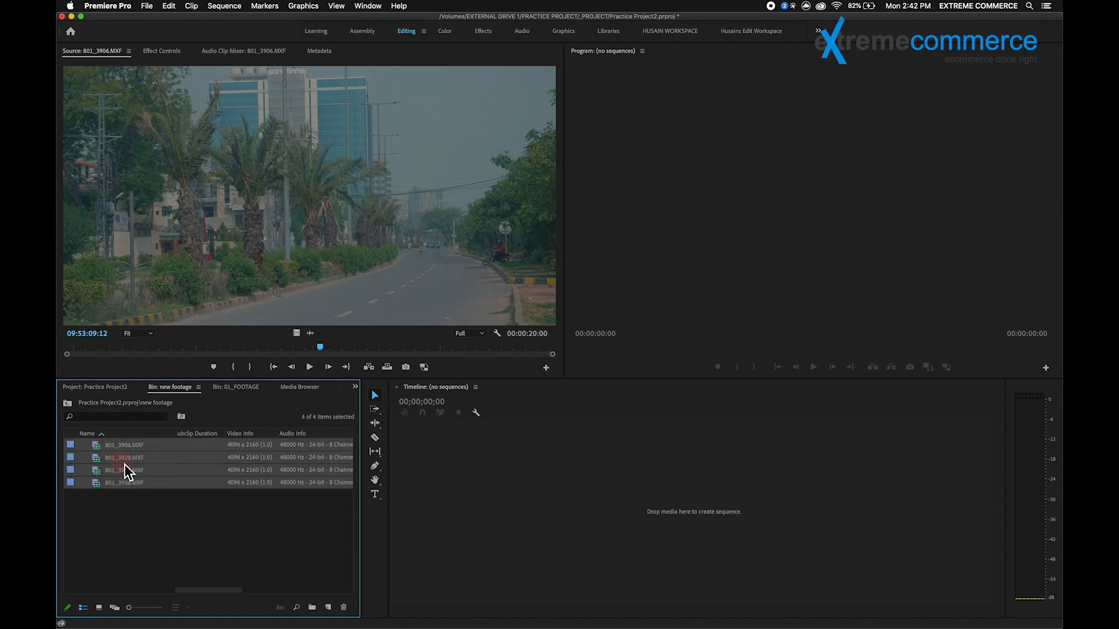
pyautogui.rightClick(125, 464)
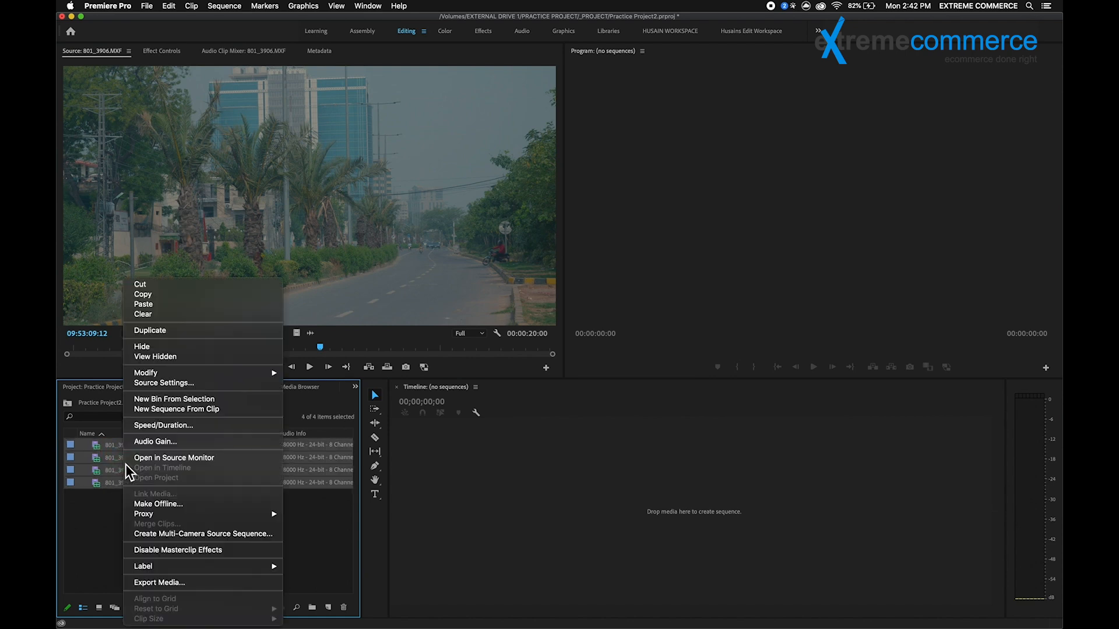
pyautogui.moveTo(175, 519)
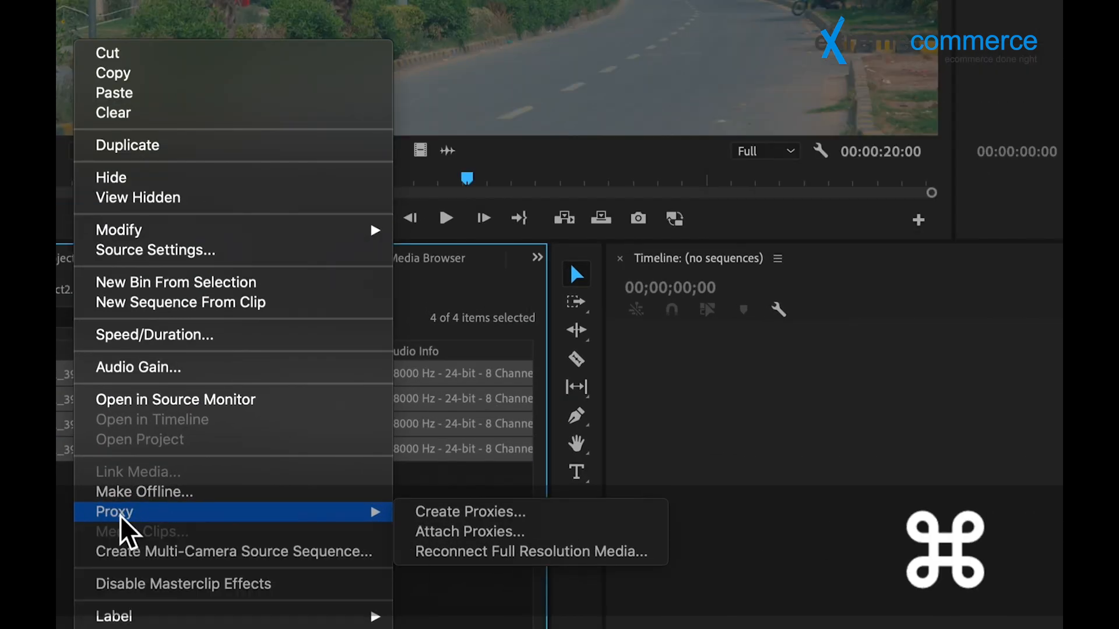
pyautogui.click(443, 512)
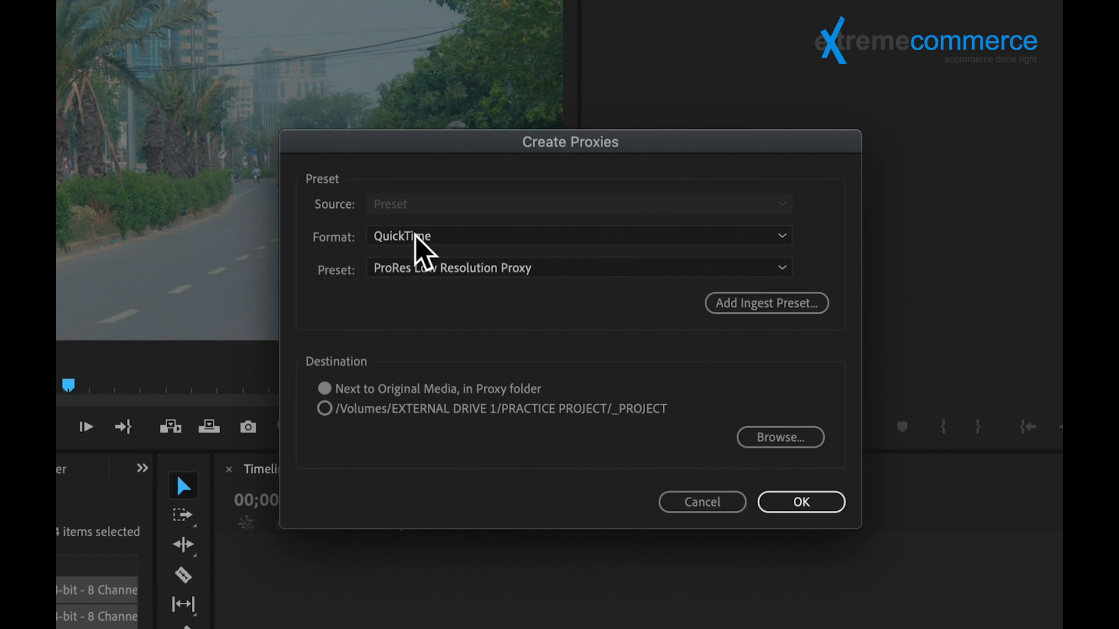
# Step: Review the available proxy formats and the presets offered for QuickTime
pyautogui.click(437, 237)
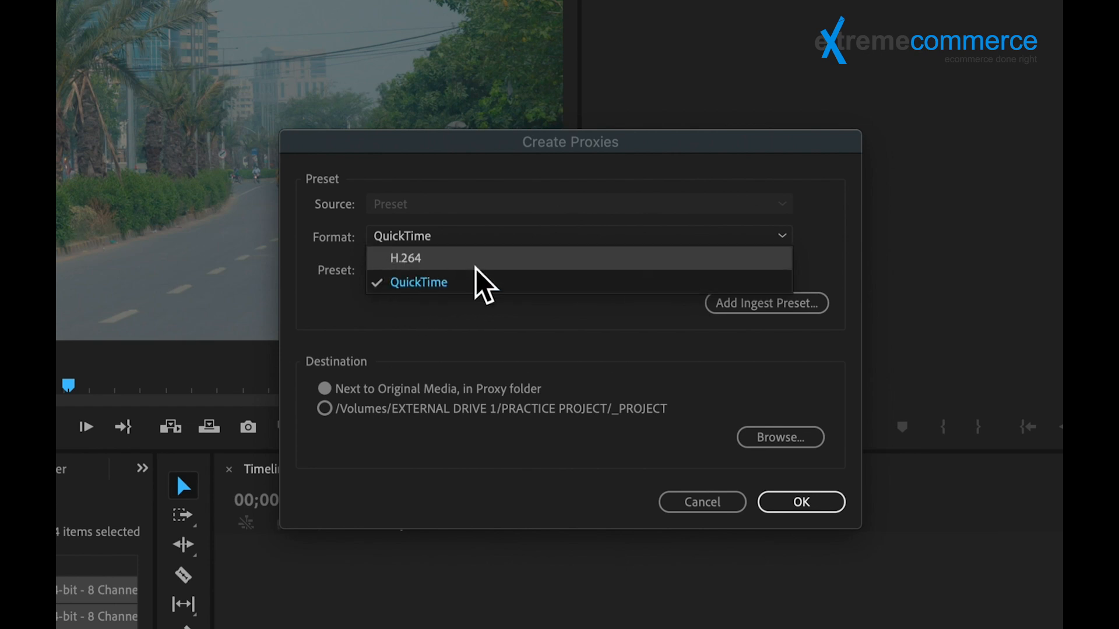
pyautogui.click(407, 283)
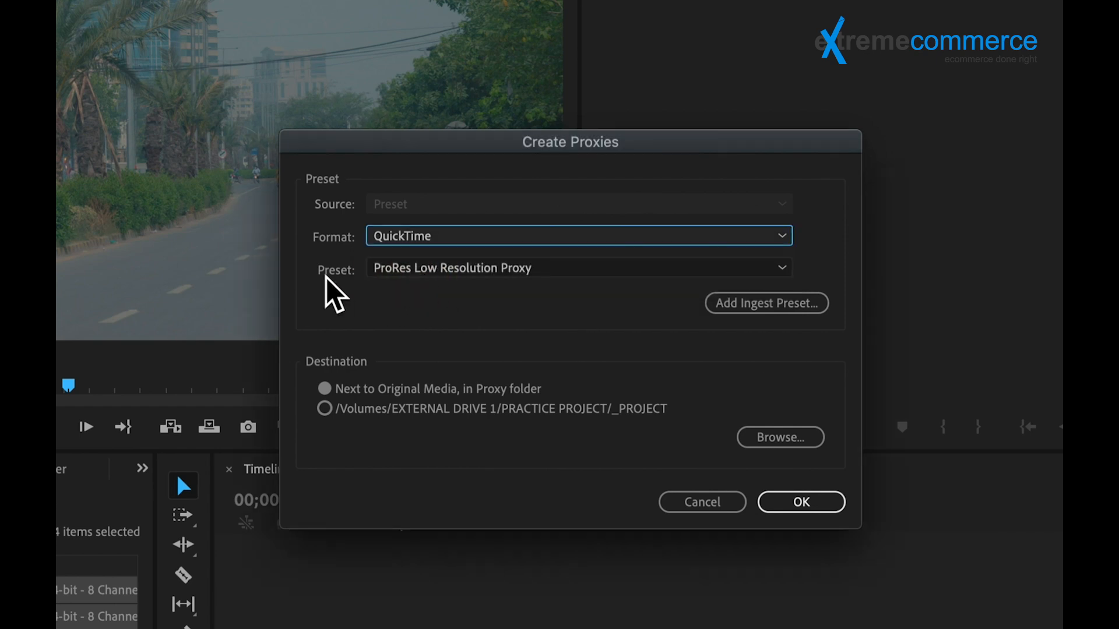
pyautogui.click(454, 262)
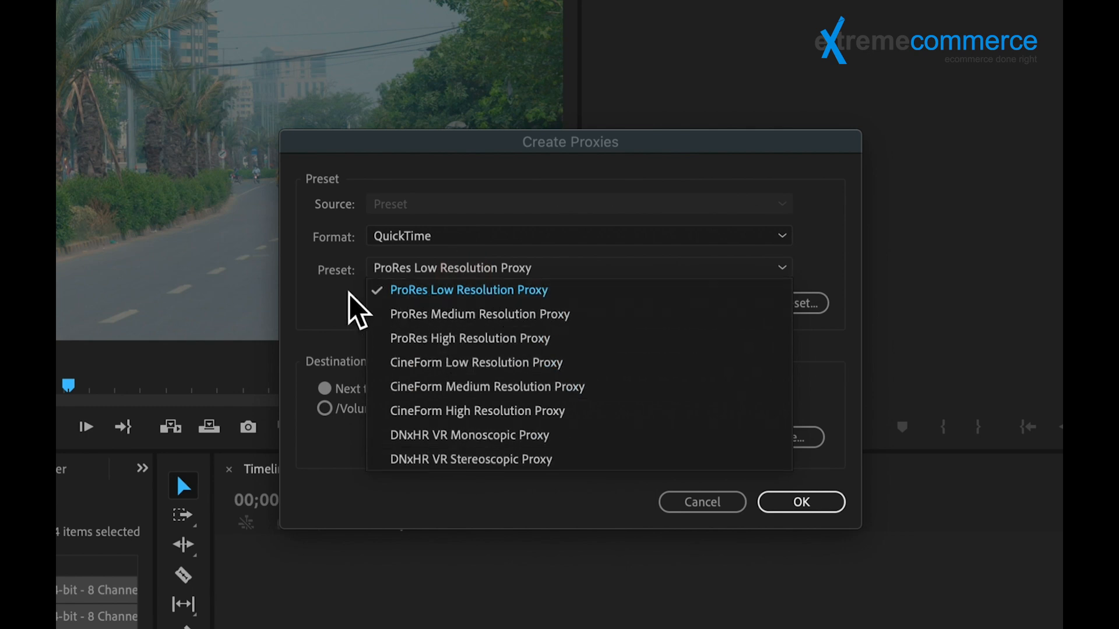
pyautogui.click(413, 256)
# Step: Try H.264 as the proxy format and look through its resolution presets
pyautogui.click(430, 236)
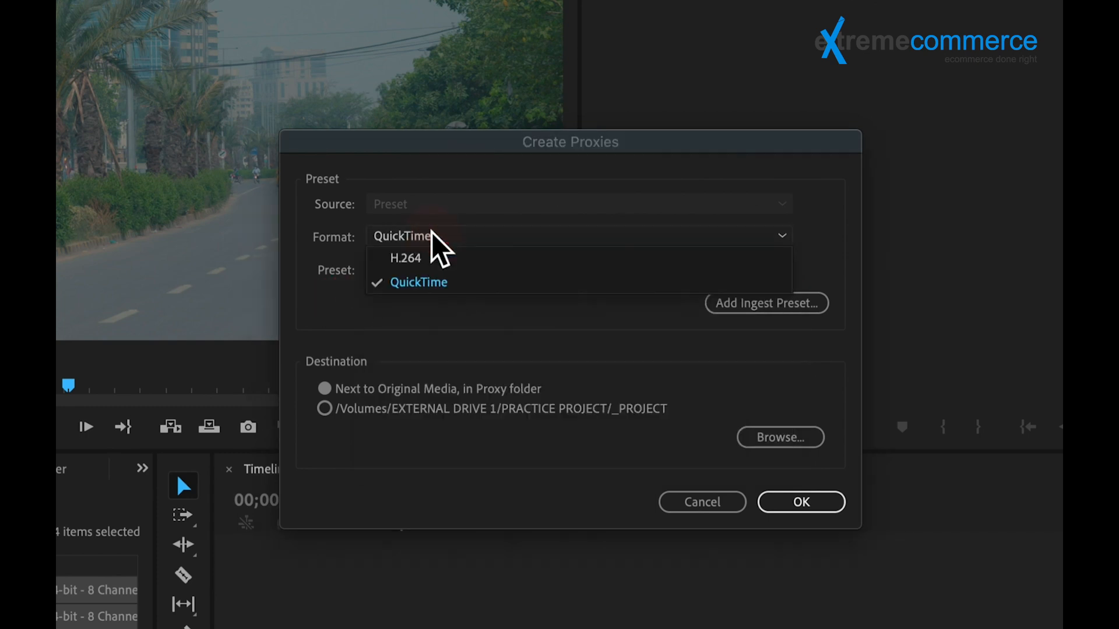
pyautogui.click(433, 257)
pyautogui.click(501, 266)
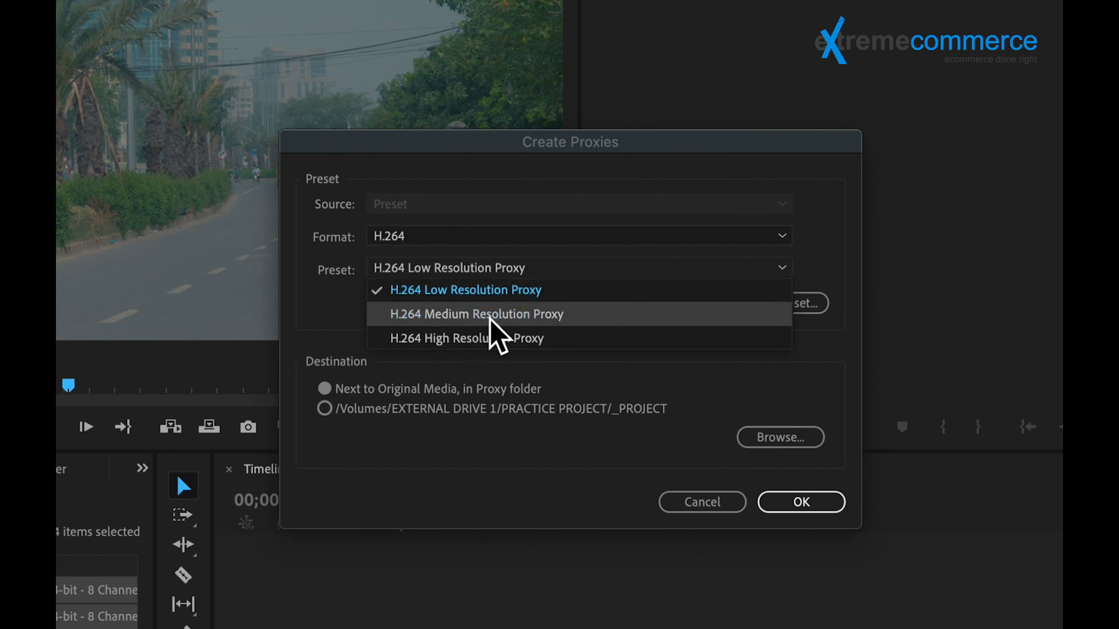
pyautogui.click(326, 309)
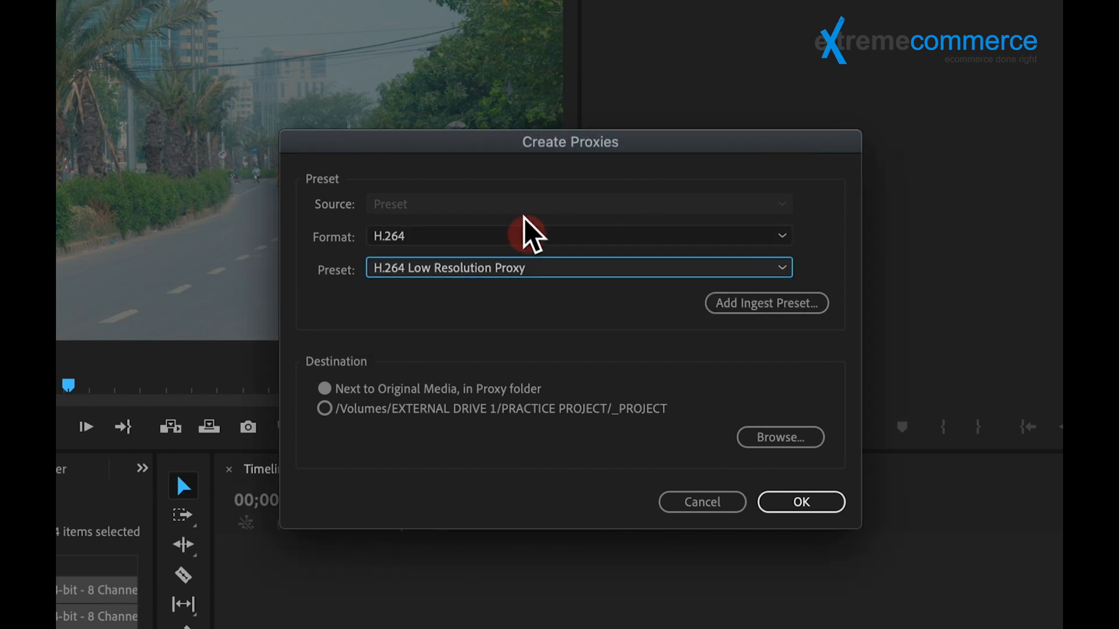
# Step: Set the proxy format to QuickTime with the ProRes Low Resolution Proxy preset
pyautogui.click(489, 236)
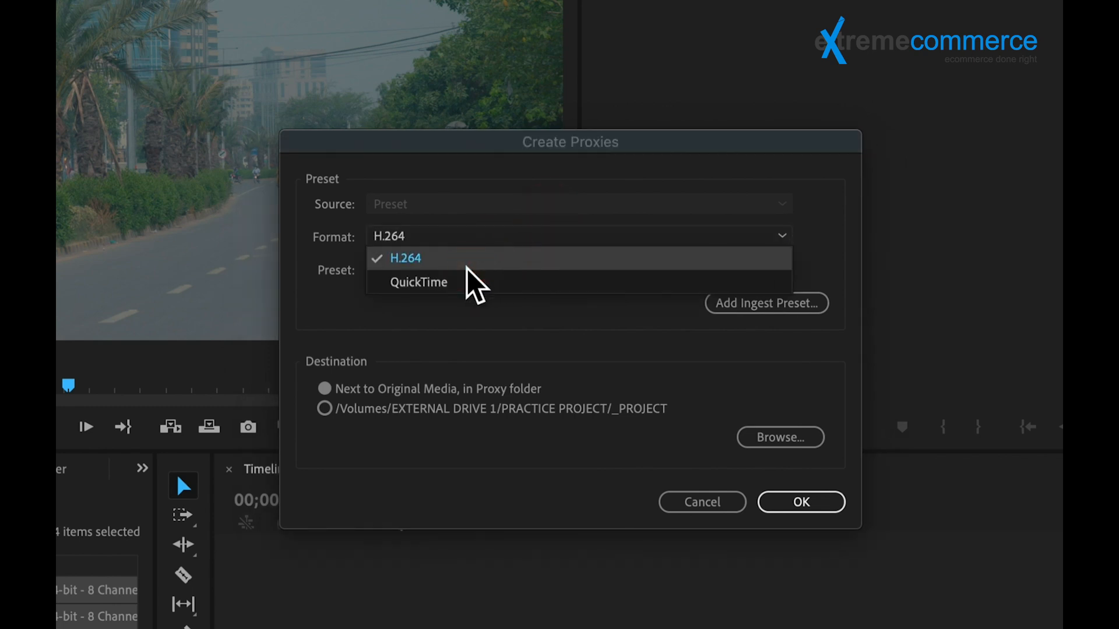
pyautogui.click(457, 282)
pyautogui.click(469, 270)
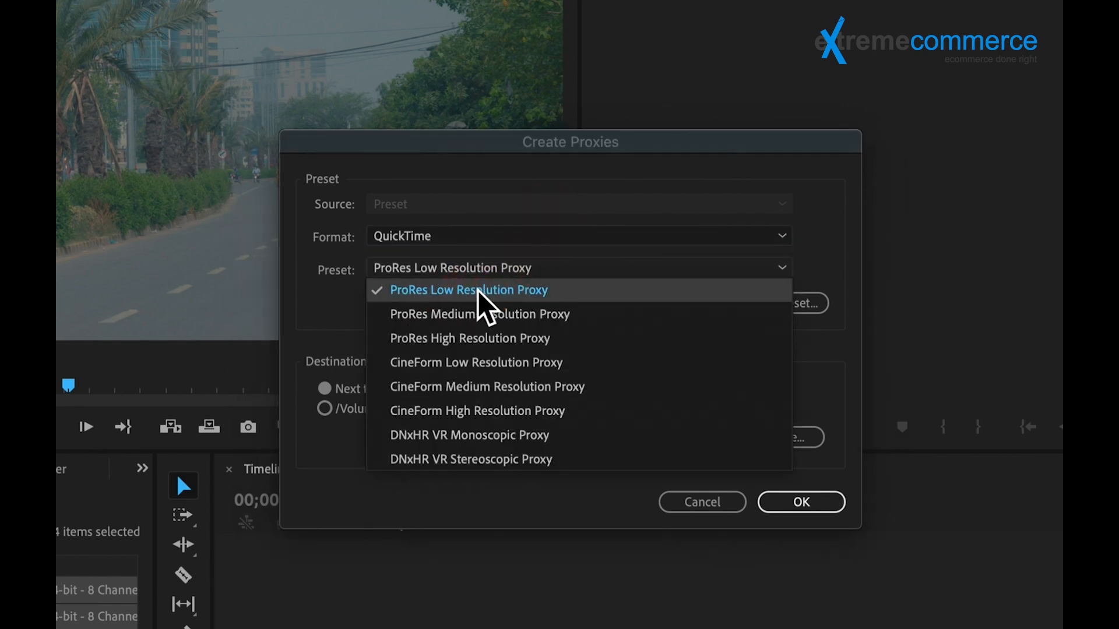
pyautogui.click(528, 290)
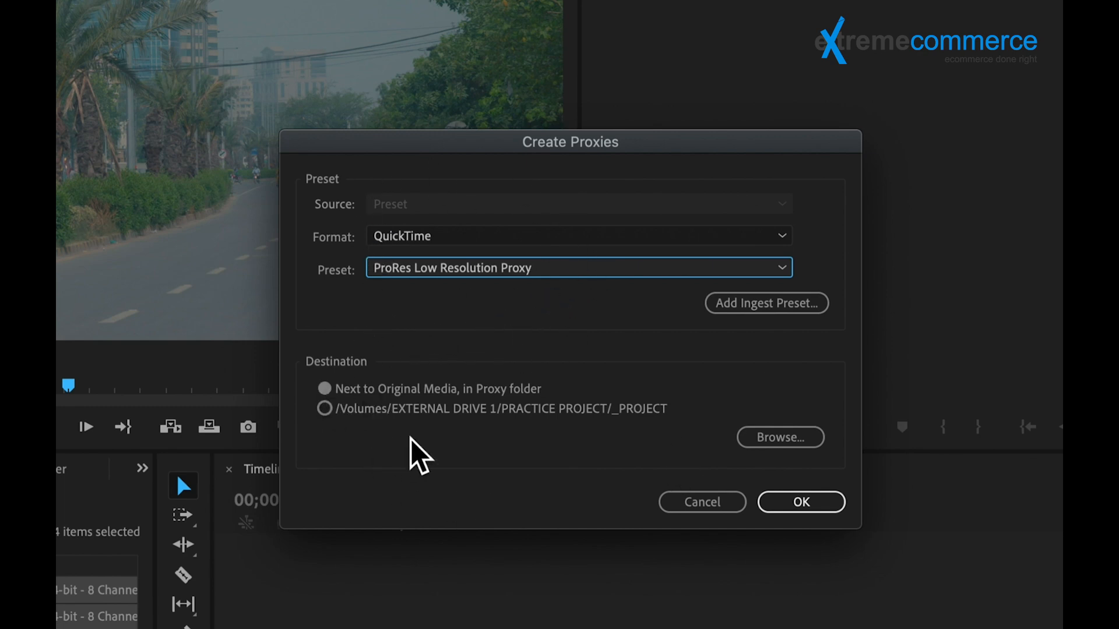
# Step: Save the proxies next to the original media in the Proxy folder and start creating them
pyautogui.click(324, 408)
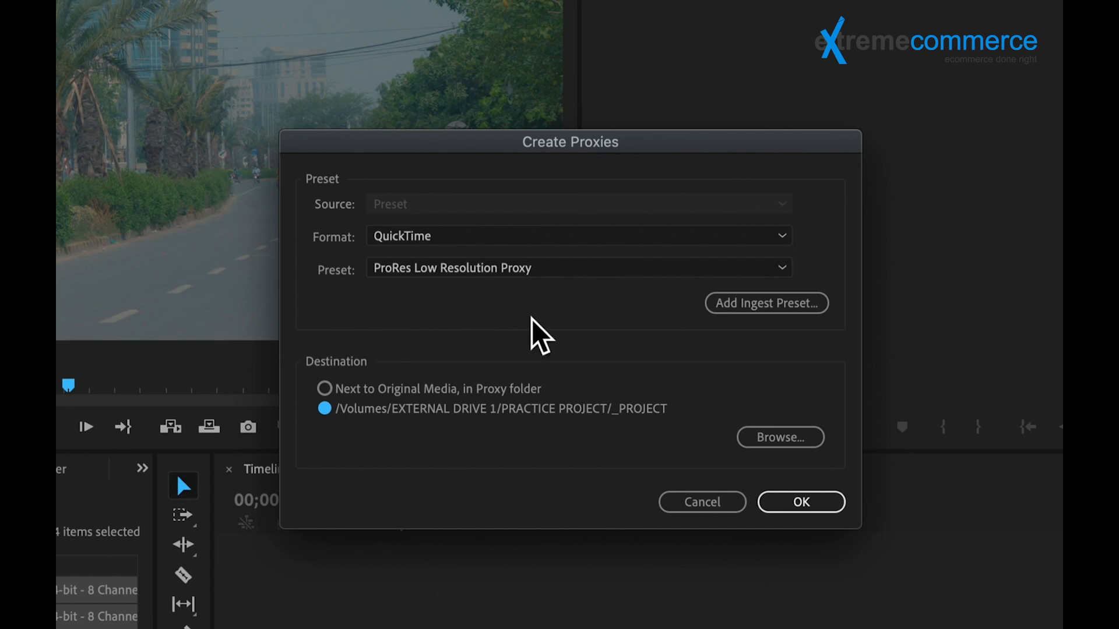
pyautogui.click(325, 390)
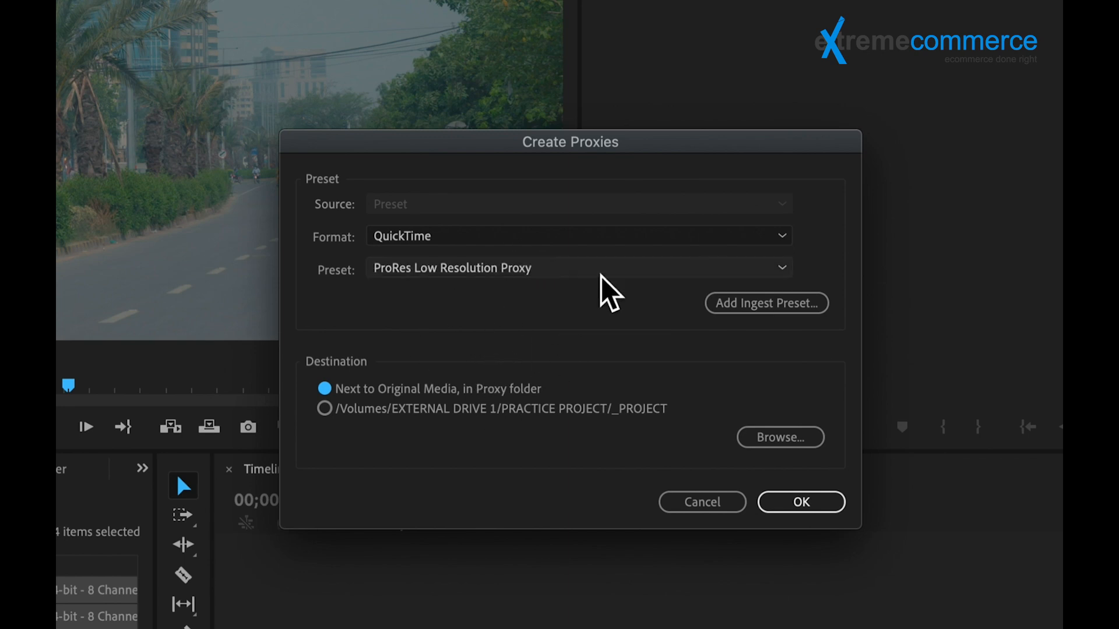
pyautogui.click(790, 501)
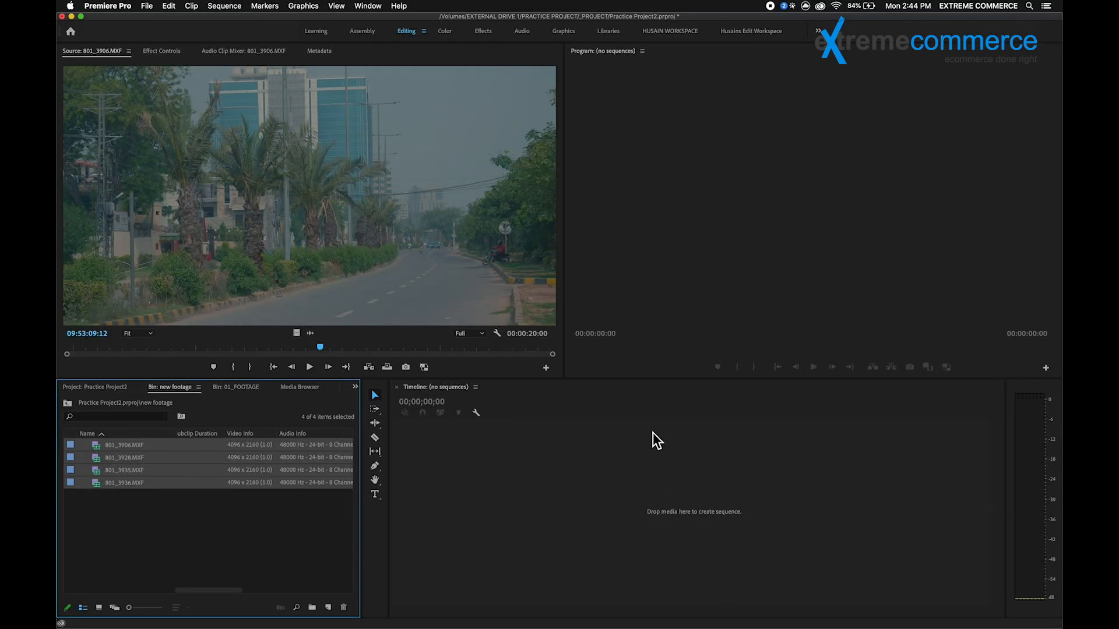
# Step: Switch to Media Encoder to check the proxy encoding queue, and return to the new footage bin in Premiere Pro
pyautogui.click(668, 610)
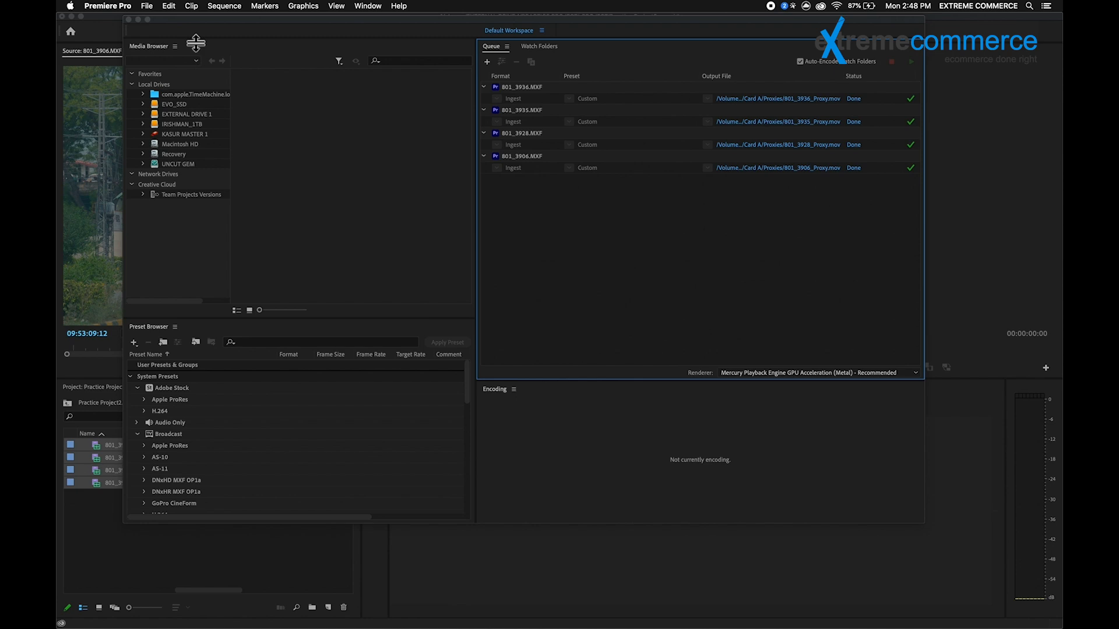
pyautogui.click(139, 20)
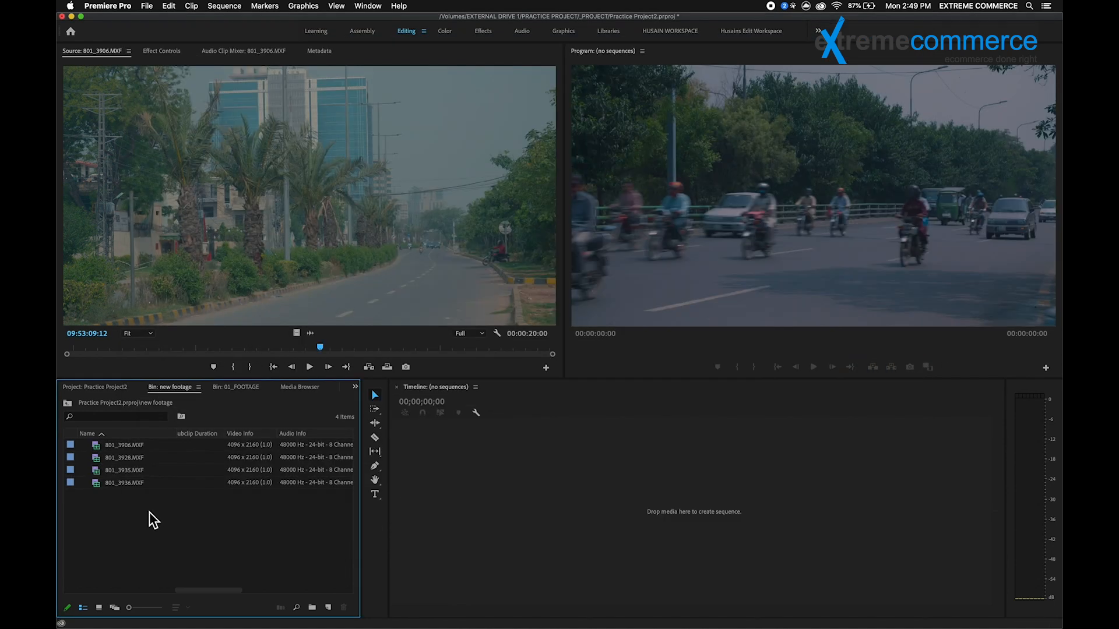
pyautogui.hscroll(1, 187, 488)
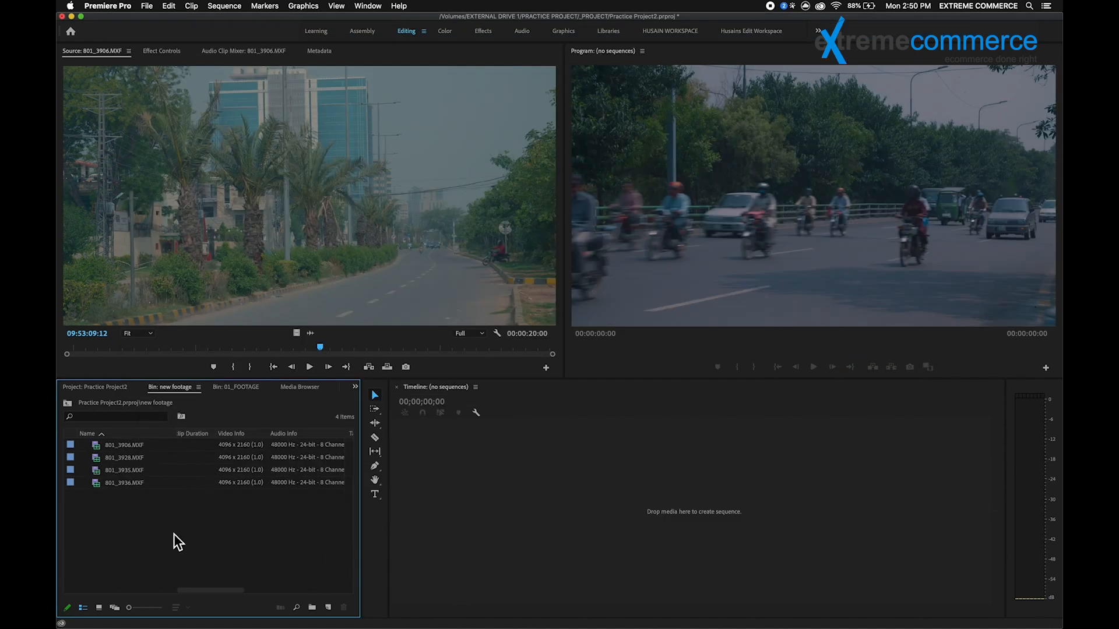
# Step: Open 801_3935.MXF from the new footage bin in the Source monitor and scrub through it
pyautogui.moveTo(186, 590); pyautogui.dragTo(131, 590)
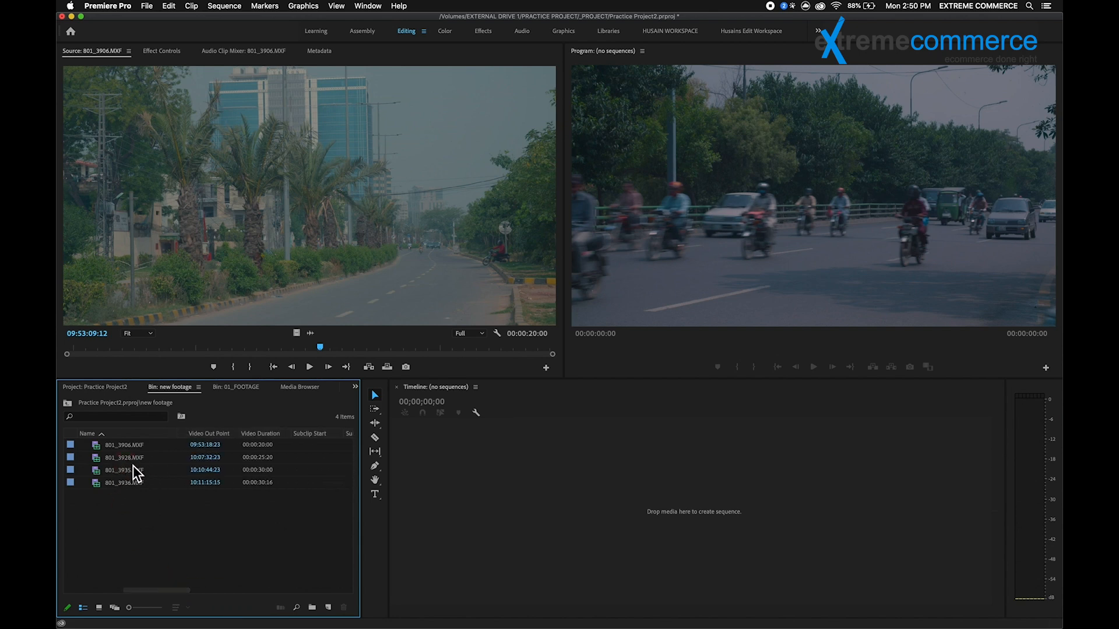
pyautogui.doubleClick(120, 473)
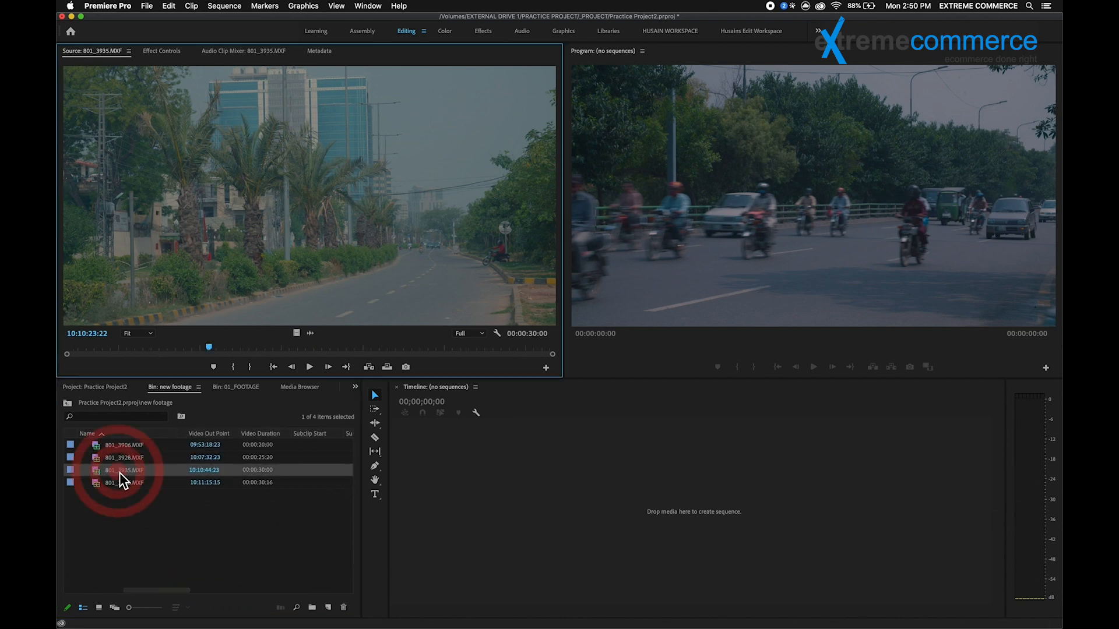
pyautogui.moveTo(184, 352)
pyautogui.mouseDown()
pyautogui.moveTo(389, 344)
pyautogui.moveTo(177, 337)
pyautogui.mouseUp()
pyautogui.moveTo(336, 348); pyautogui.dragTo(211, 348)
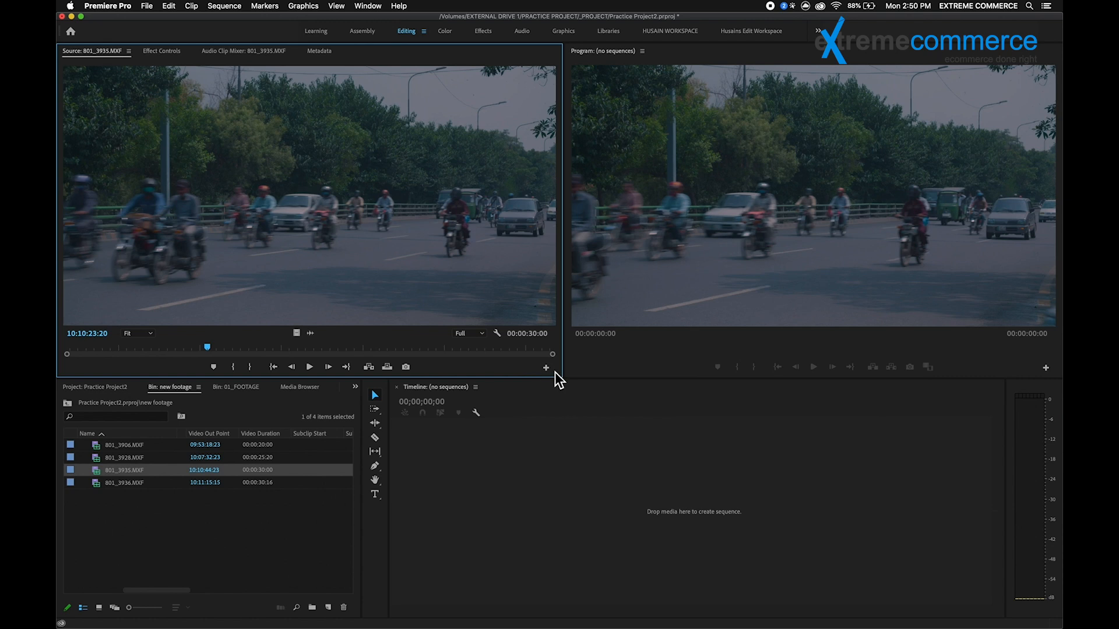
# Step: Add the Toggle Proxies button to the Source monitor's playback controls
pyautogui.scroll(-5, 551, 374)
pyautogui.scroll(4, 547, 374)
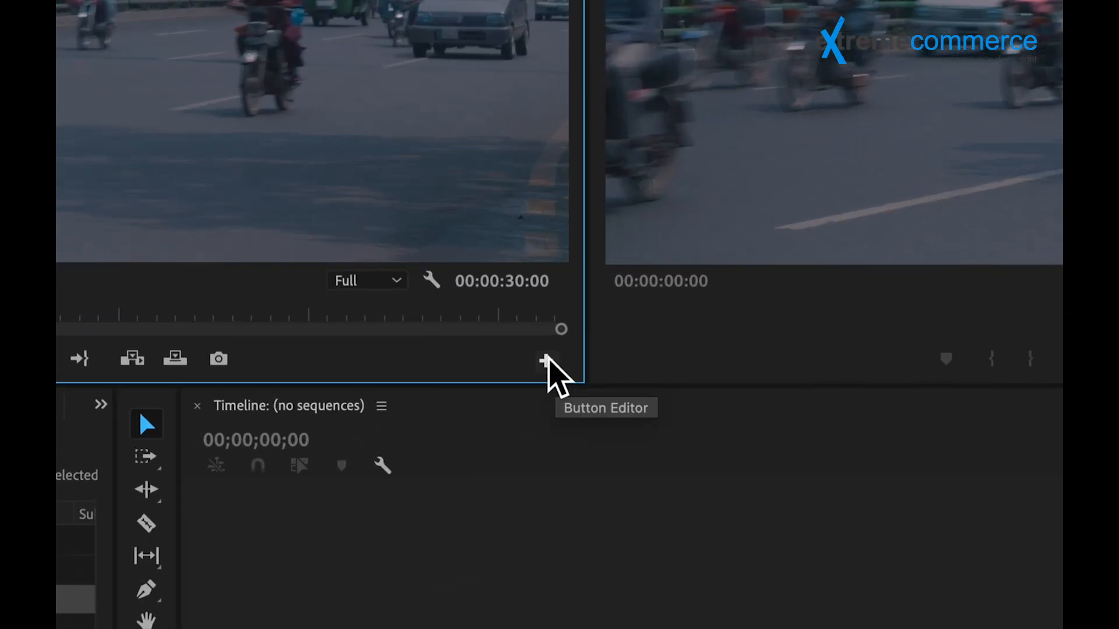
pyautogui.click(546, 360)
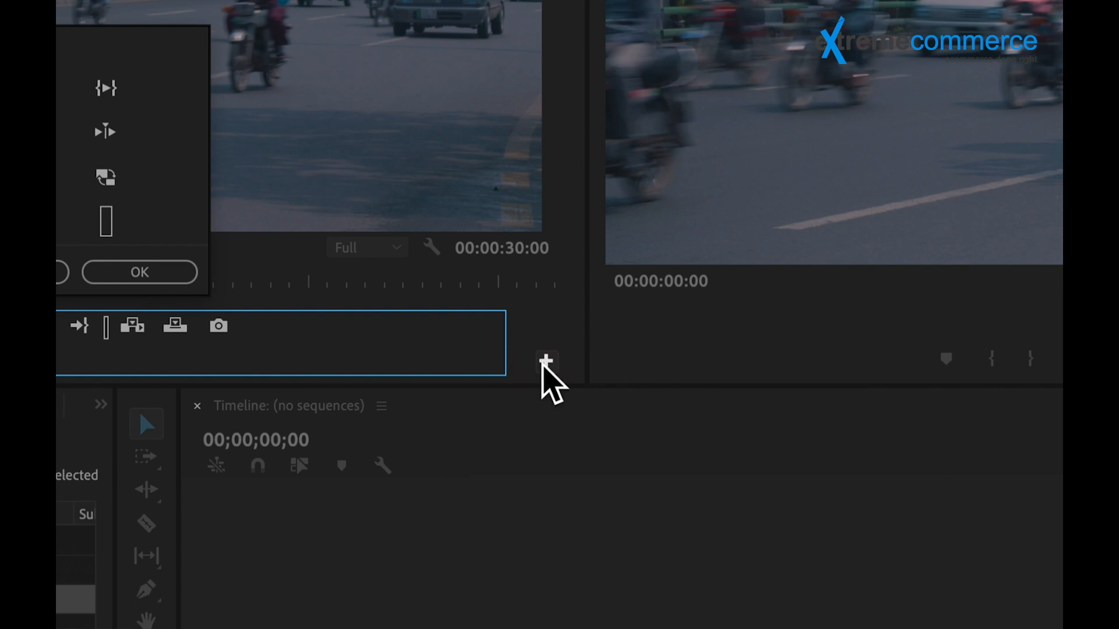
pyautogui.scroll(1, 93, 250)
pyautogui.scroll(-5, 93, 250)
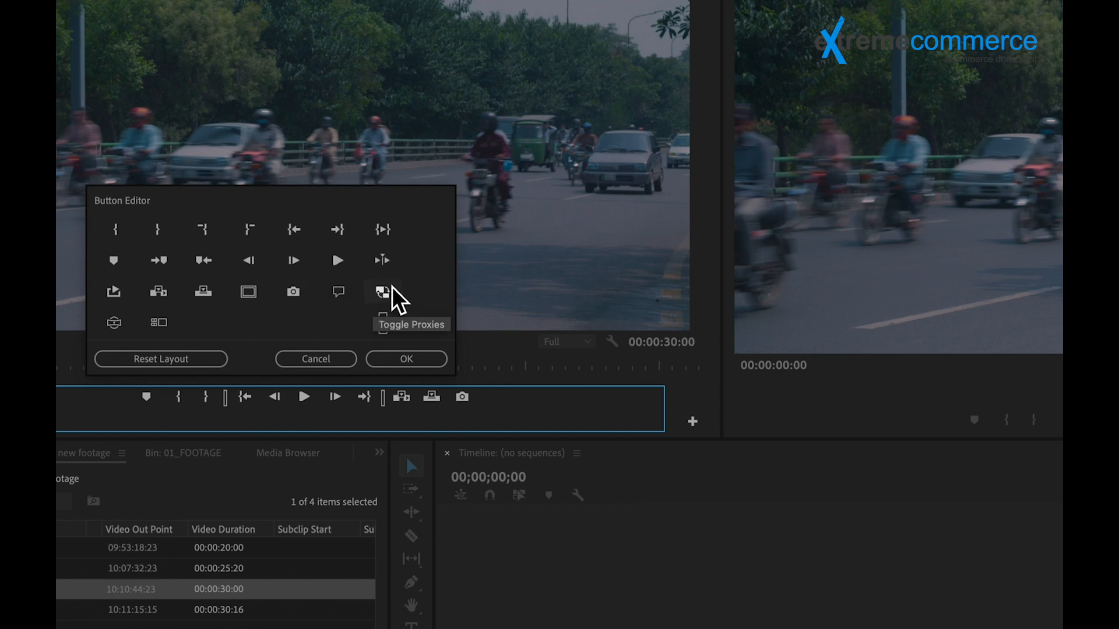
pyautogui.moveTo(384, 292); pyautogui.dragTo(493, 399)
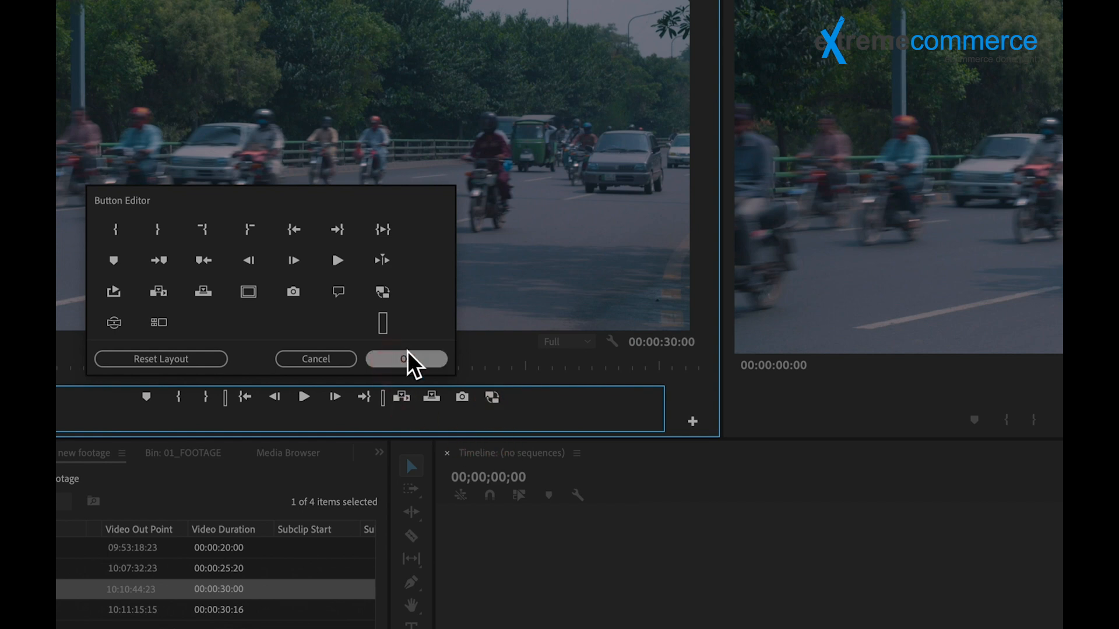
pyautogui.click(391, 362)
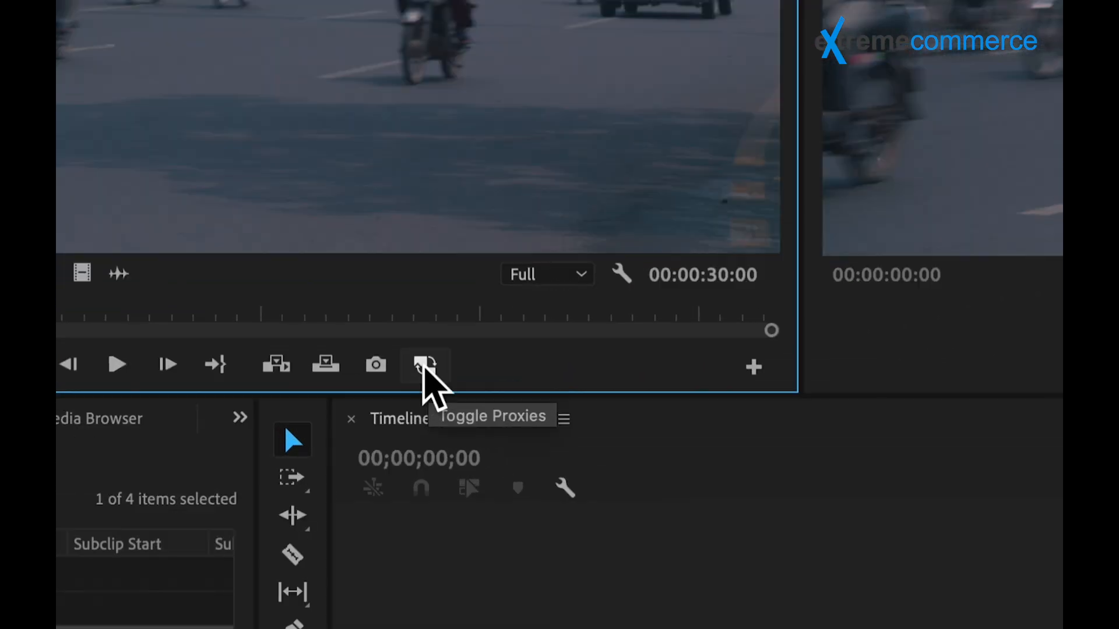
# Step: Enable proxies and play 801_3935.MXF in the Source monitor, then disable them and scrub the original for comparison
pyautogui.click(423, 367)
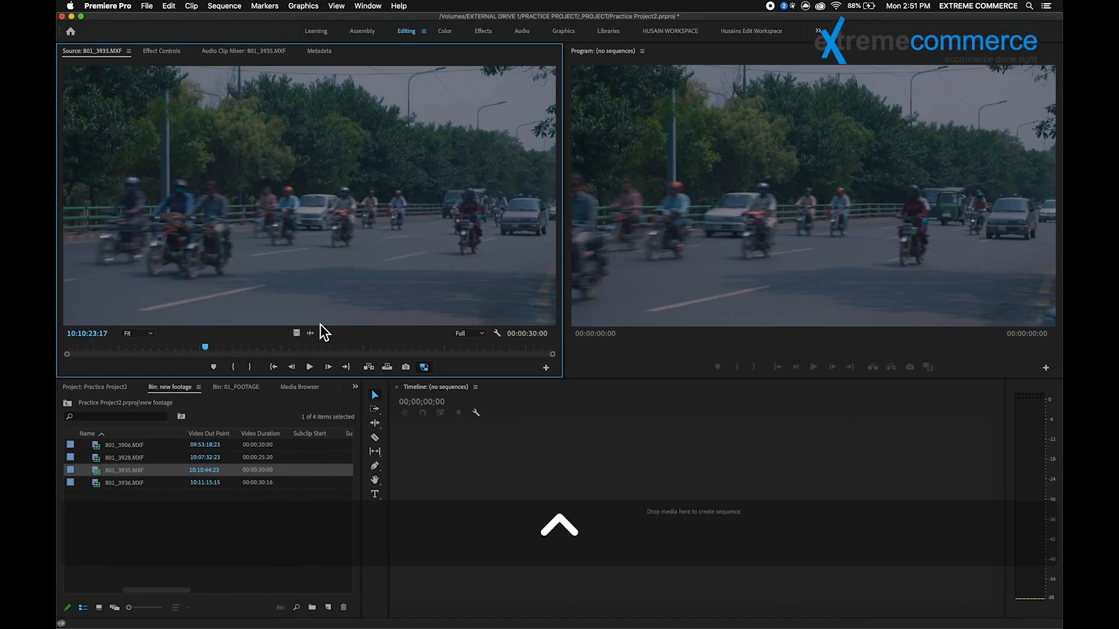
pyautogui.moveTo(150, 333); pyautogui.dragTo(245, 365)
pyautogui.press('space')
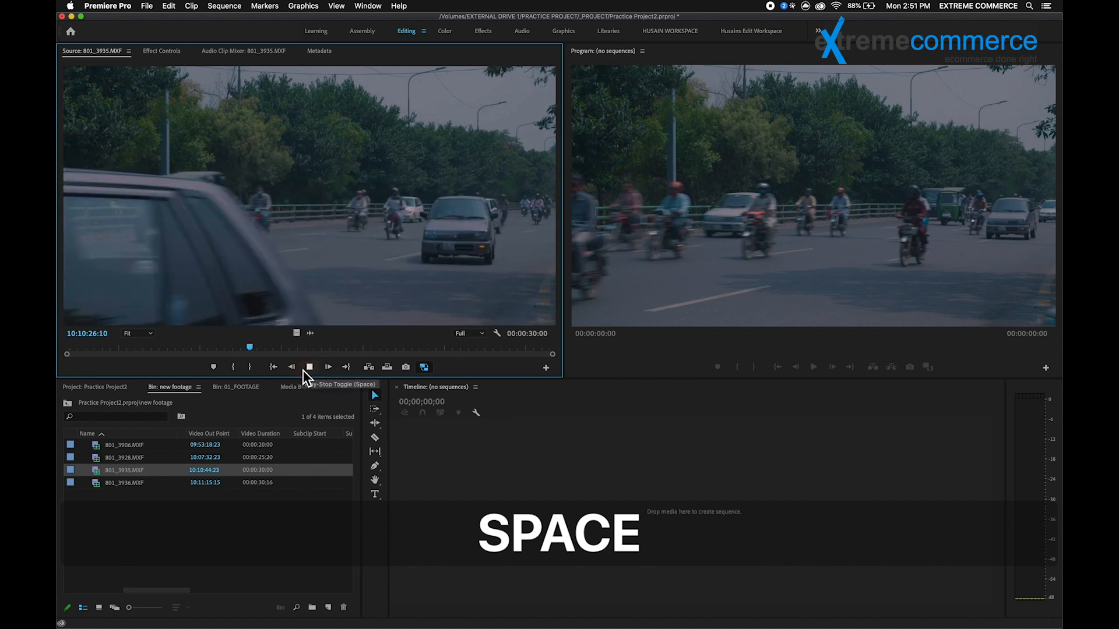
pyautogui.moveTo(276, 354); pyautogui.dragTo(119, 356)
pyautogui.moveTo(232, 352); pyautogui.dragTo(255, 347)
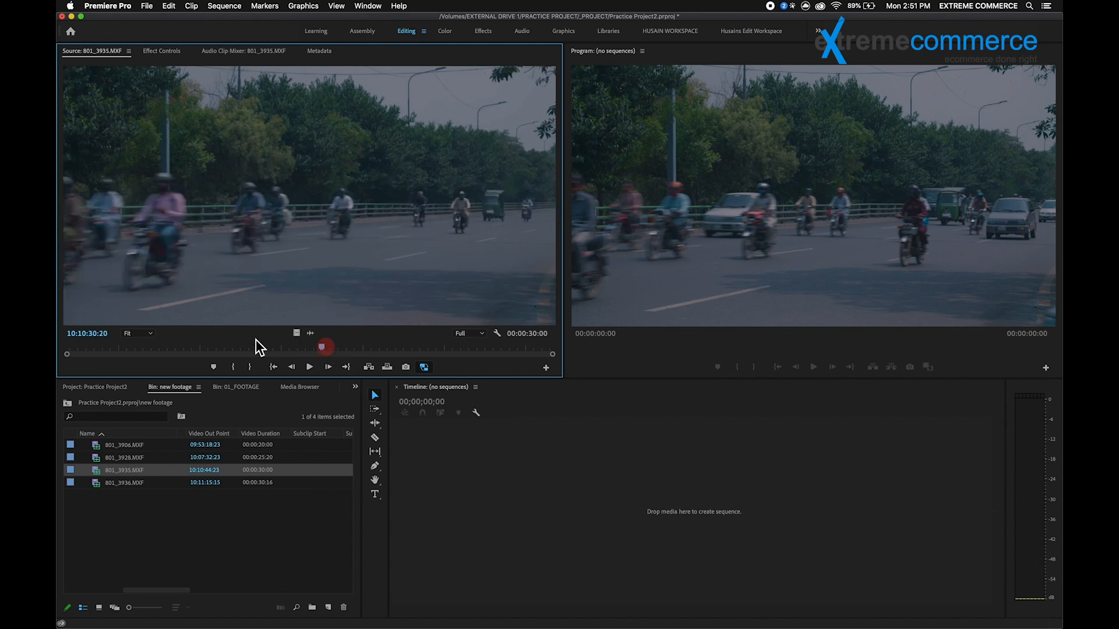
pyautogui.click(426, 368)
pyautogui.moveTo(252, 350)
pyautogui.mouseDown()
pyautogui.moveTo(159, 355)
pyautogui.moveTo(369, 351)
pyautogui.moveTo(260, 343)
pyautogui.mouseUp()
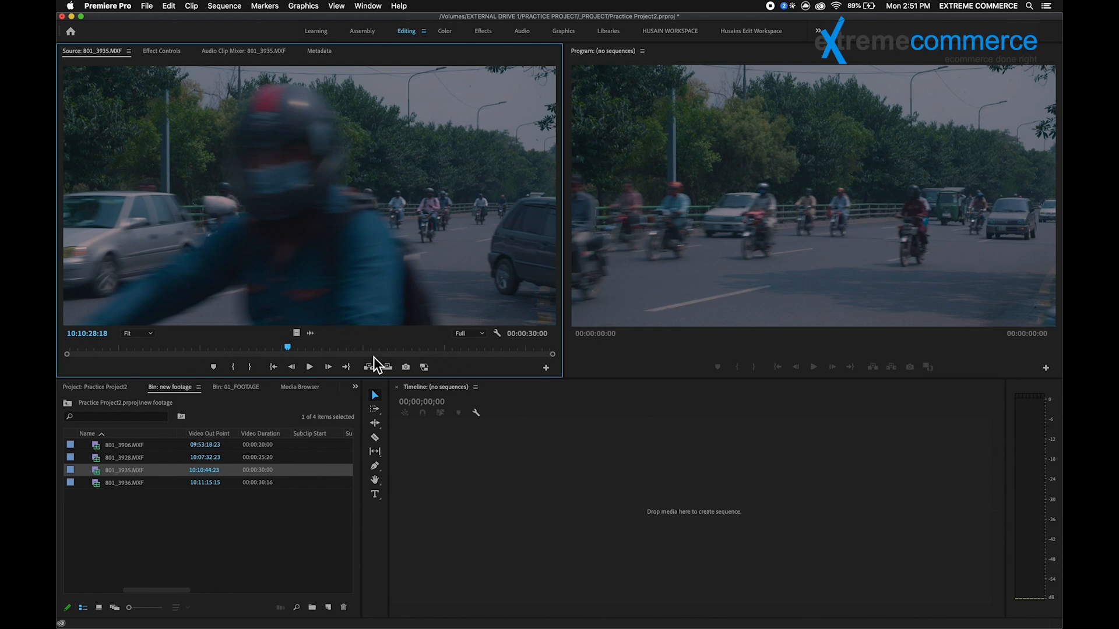
# Step: Create a sequence from all four MXF clips in the new footage bin
pyautogui.click(128, 446)
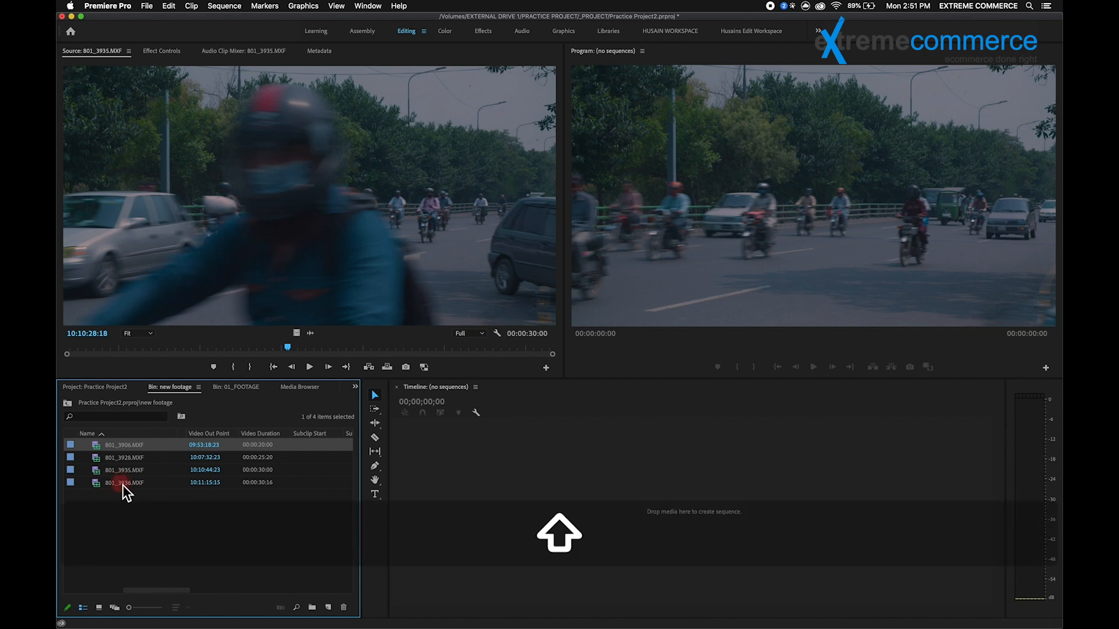
pyautogui.keyDown('shift'); pyautogui.click(123, 483); pyautogui.keyUp('shift')
pyautogui.moveTo(105, 485); pyautogui.dragTo(625, 511)
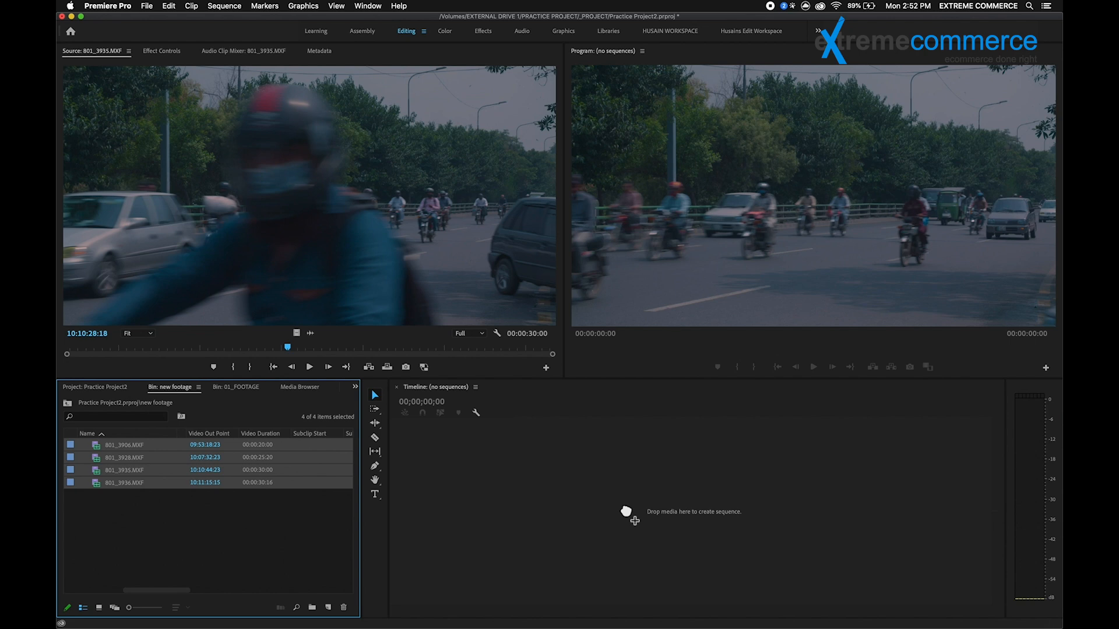
pyautogui.moveTo(625, 512); pyautogui.dragTo(626, 512)
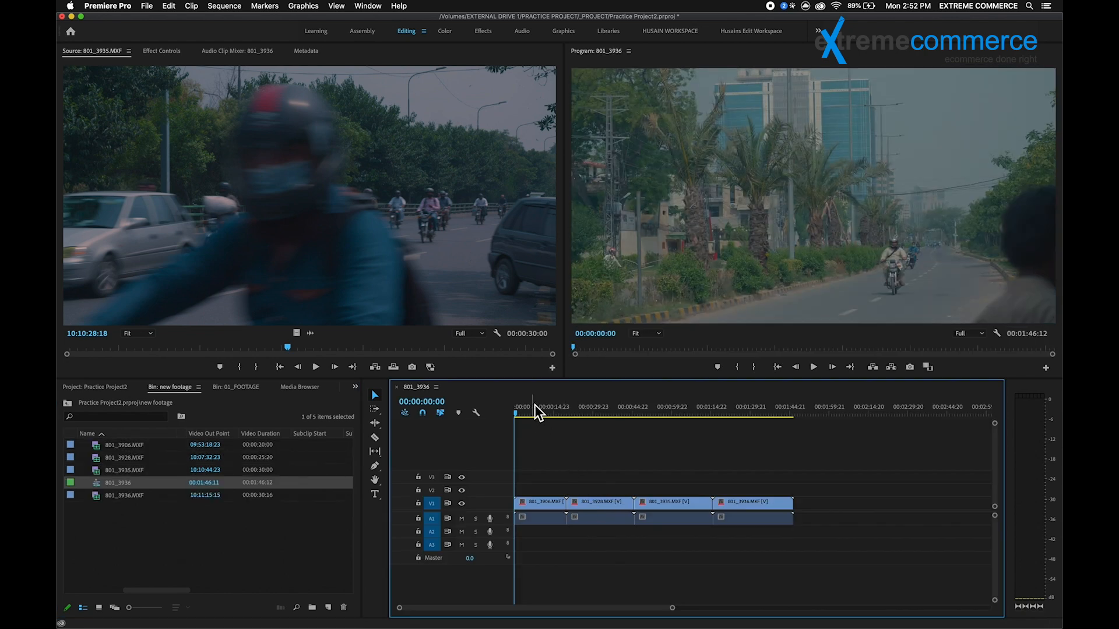
# Step: Widen the Program monitor and add the Toggle Proxies button to its playback controls
pyautogui.moveTo(561, 201); pyautogui.dragTo(466, 201)
pyautogui.click(568, 452)
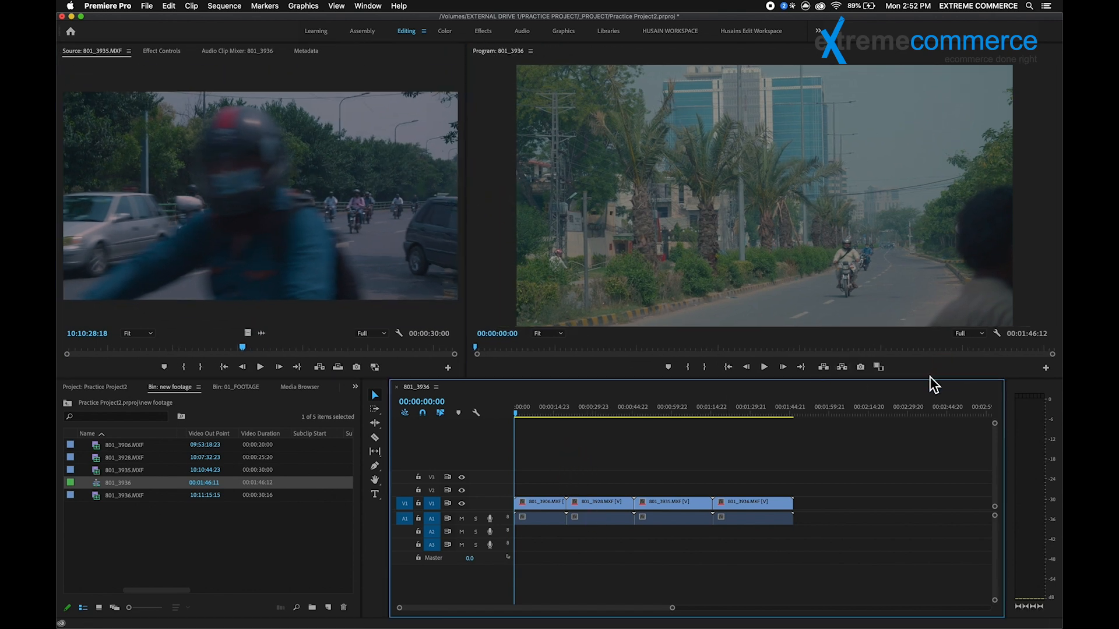
pyautogui.click(586, 329)
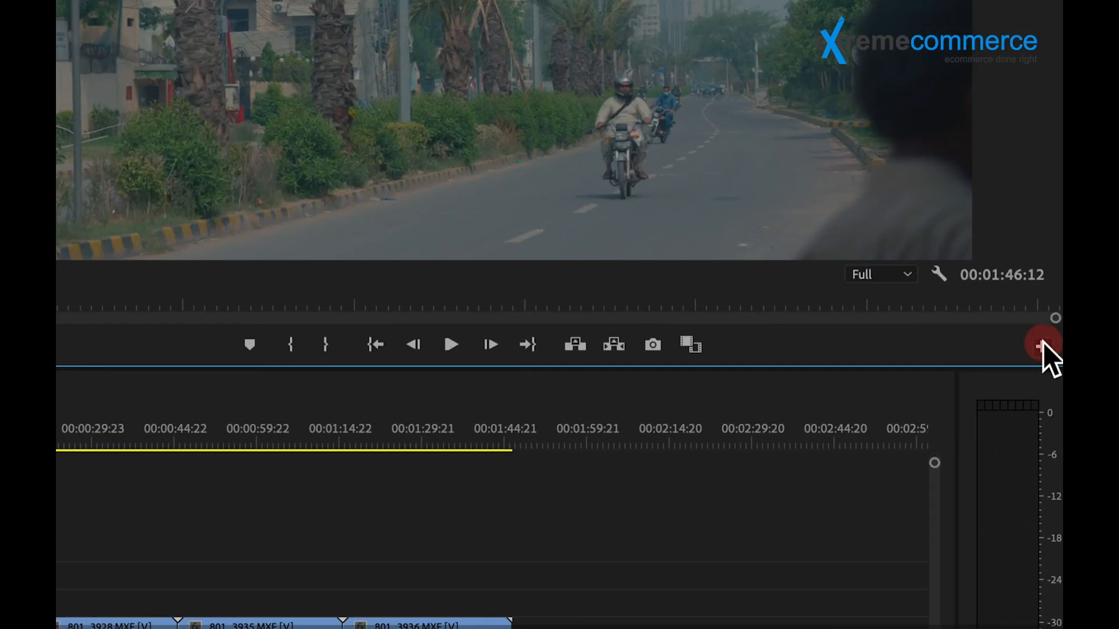
pyautogui.click(1042, 345)
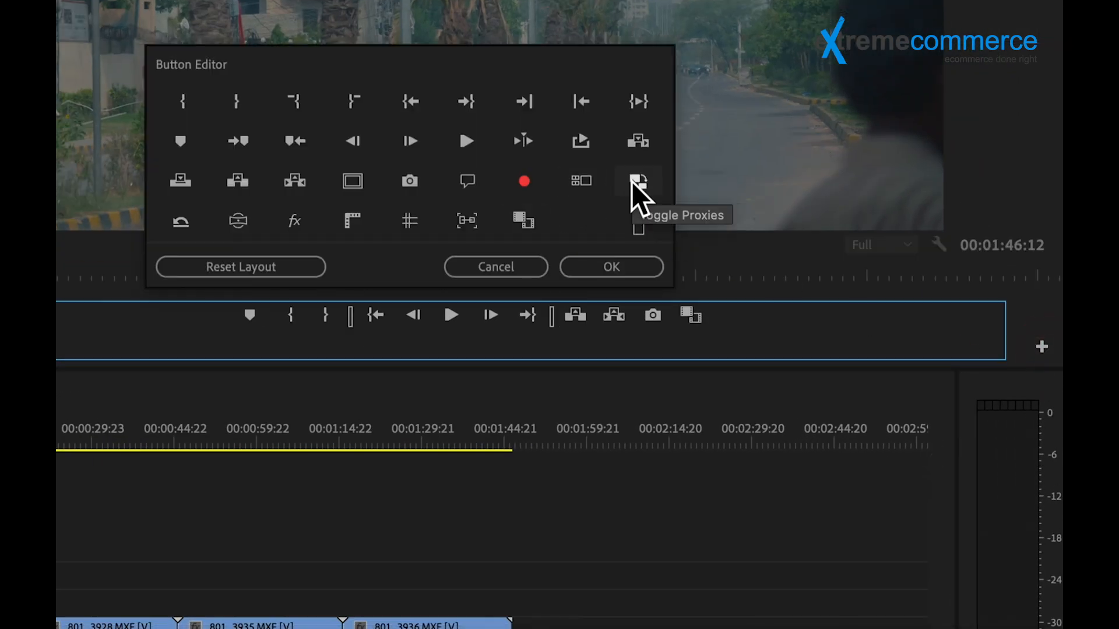
pyautogui.moveTo(635, 180); pyautogui.dragTo(707, 309)
pyautogui.click(607, 268)
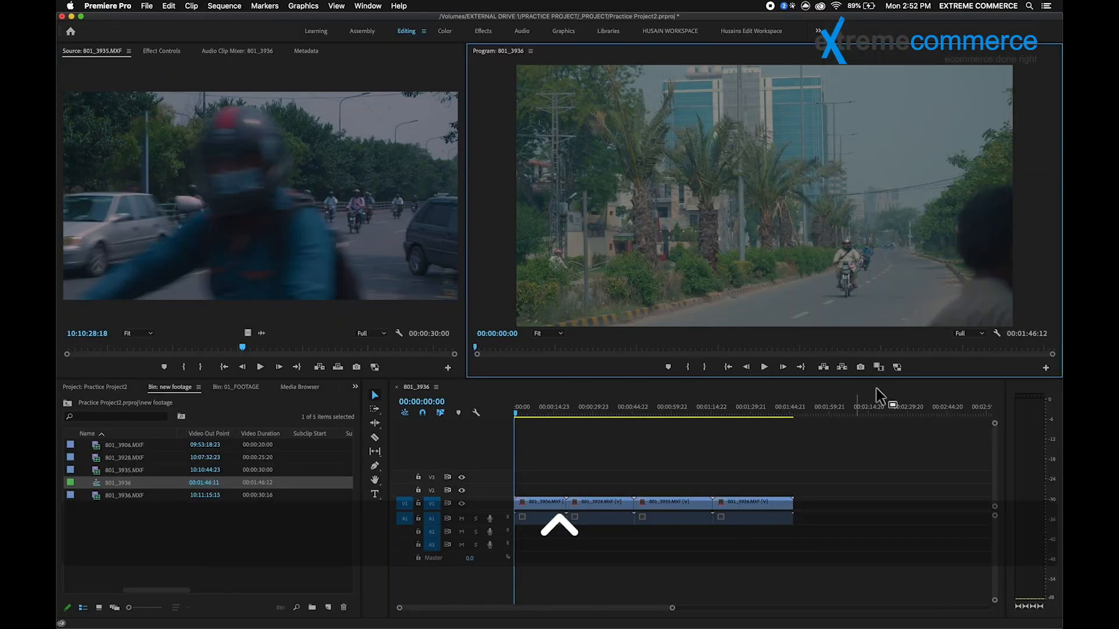
# Step: Play the sequence with proxies enabled, then disable them and scrub the timeline with the original media
pyautogui.click(898, 367)
pyautogui.moveTo(524, 414); pyautogui.dragTo(535, 435)
pyautogui.press('space')
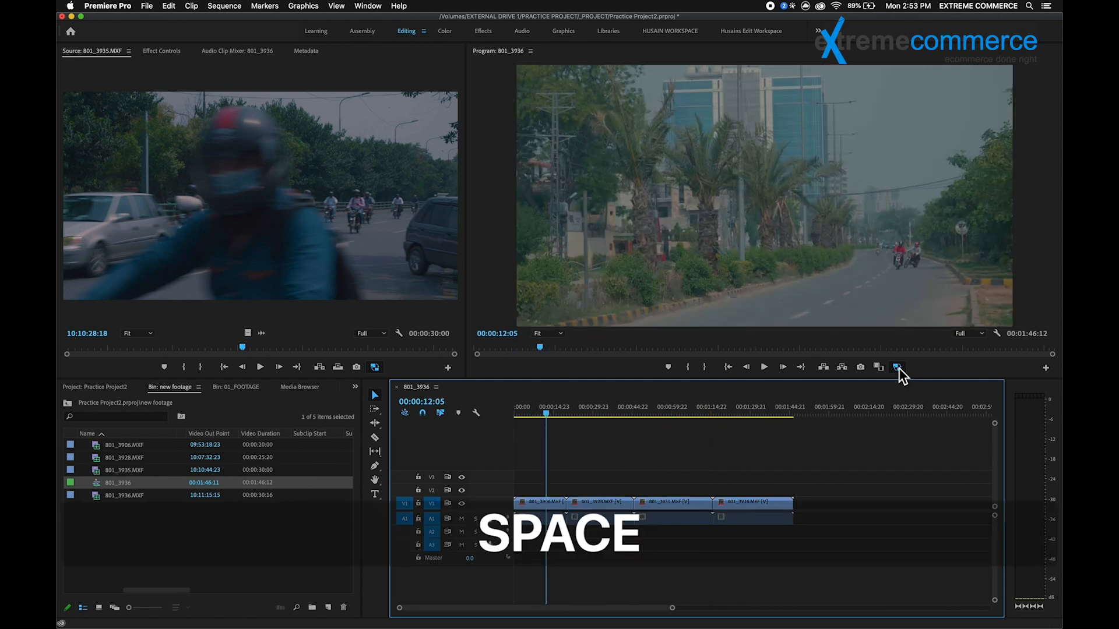
pyautogui.click(899, 367)
pyautogui.moveTo(534, 418); pyautogui.dragTo(559, 421)
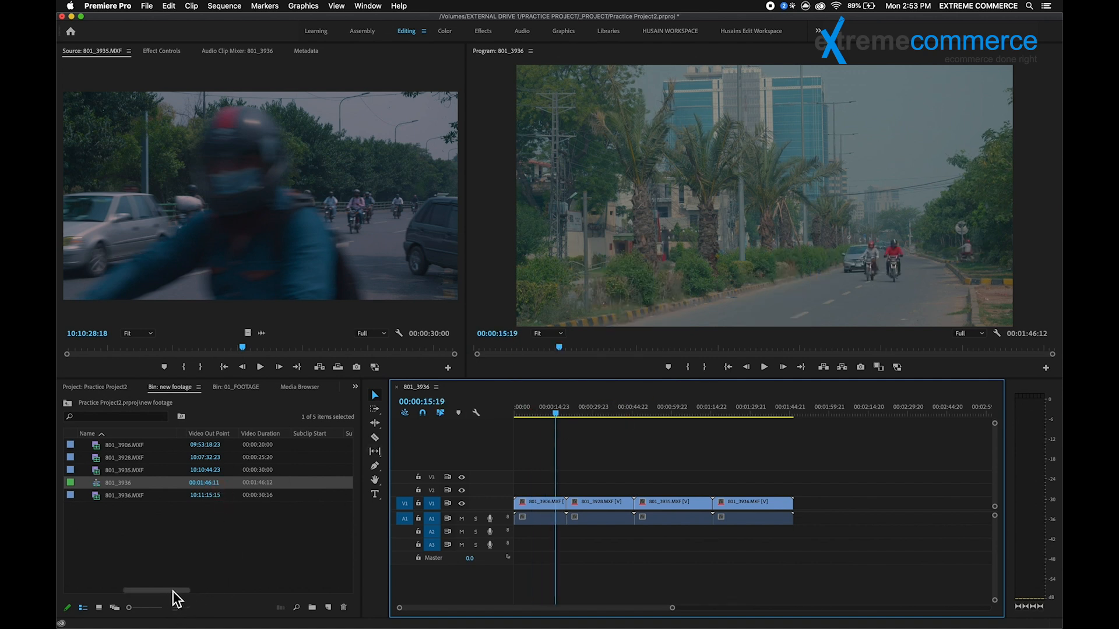
# Step: Maximize the new footage bin and look through its metadata columns
pyautogui.moveTo(181, 591); pyautogui.dragTo(81, 589)
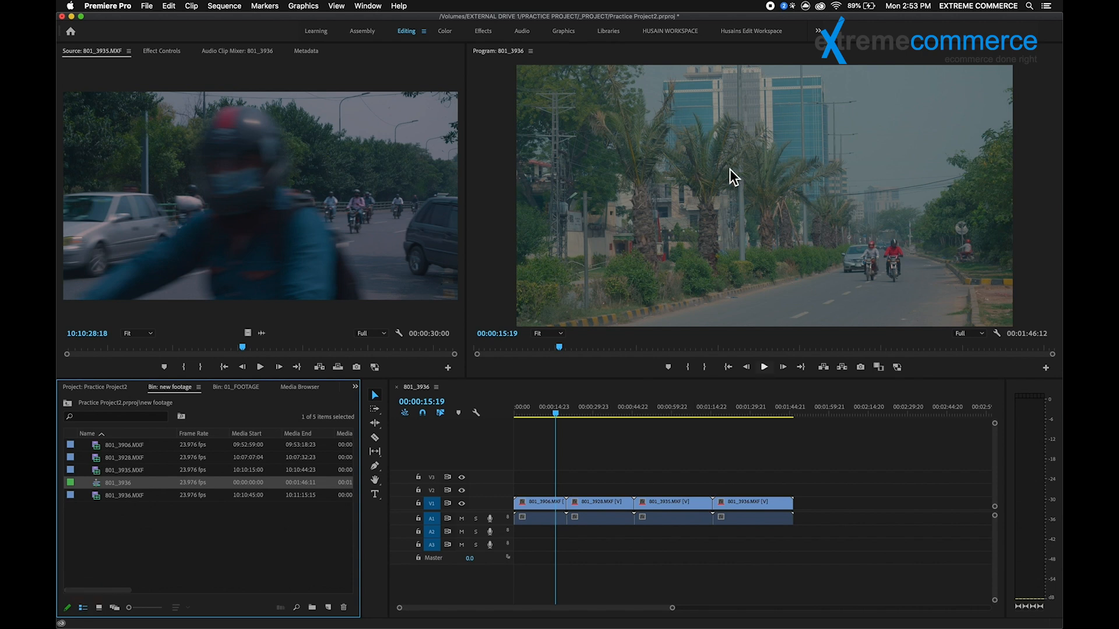
pyautogui.click(92, 507)
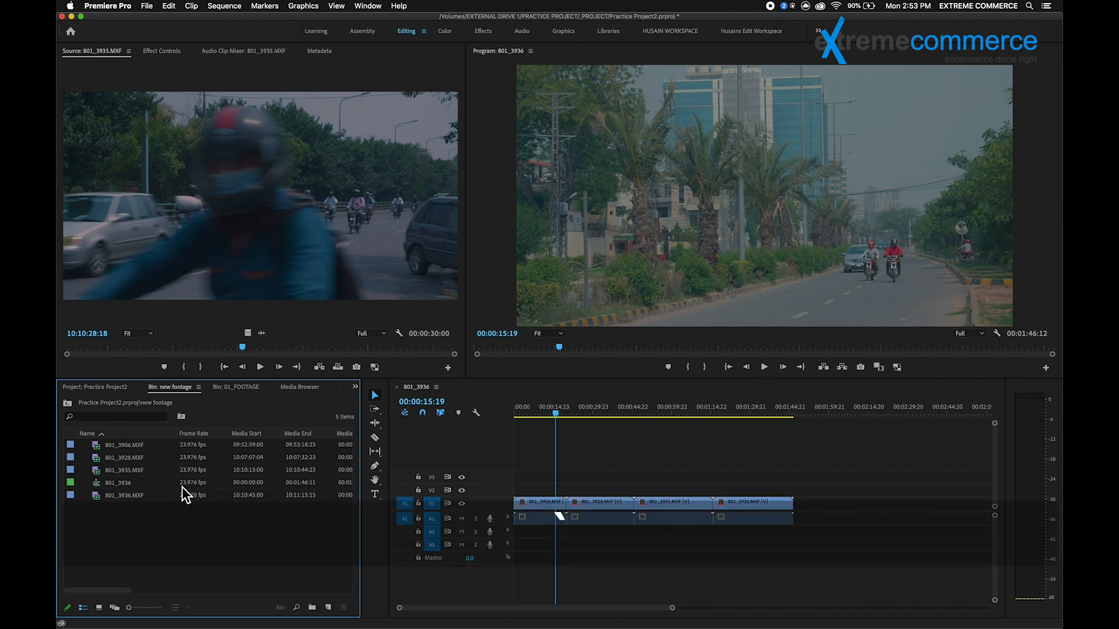
pyautogui.press('`')
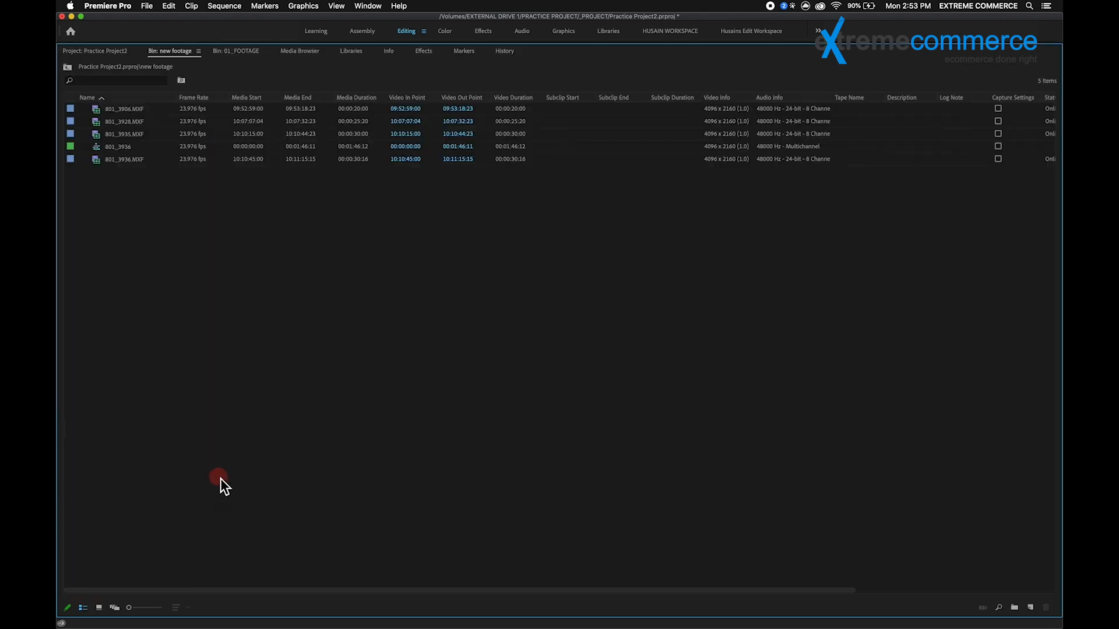
pyautogui.press('`')
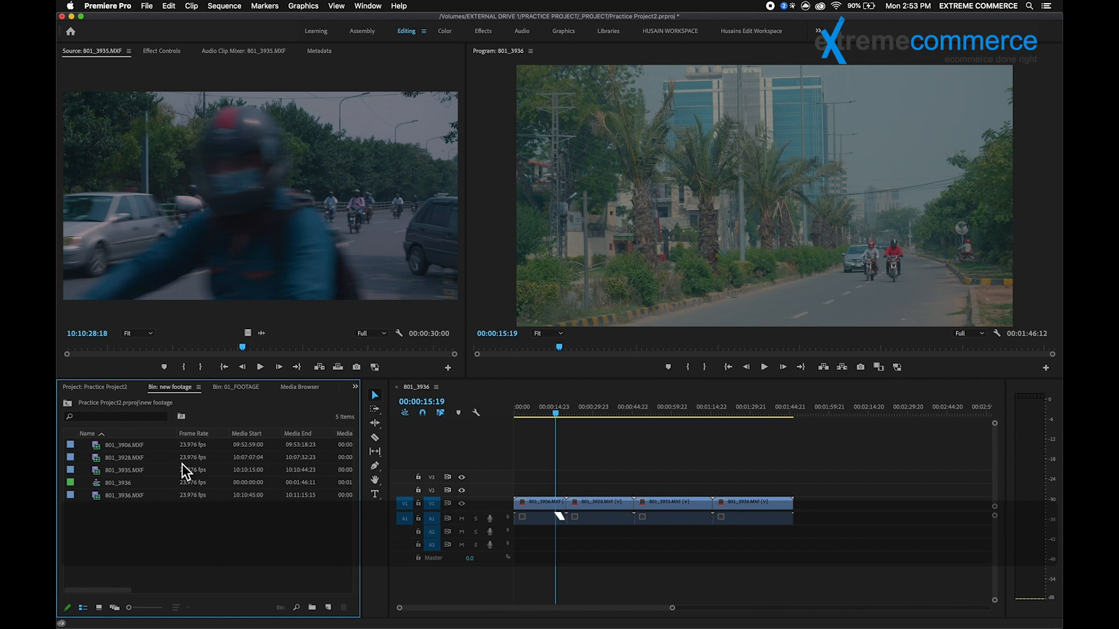
pyautogui.press('`')
pyautogui.moveTo(475, 591); pyautogui.dragTo(732, 584)
pyautogui.moveTo(614, 589); pyautogui.dragTo(290, 620)
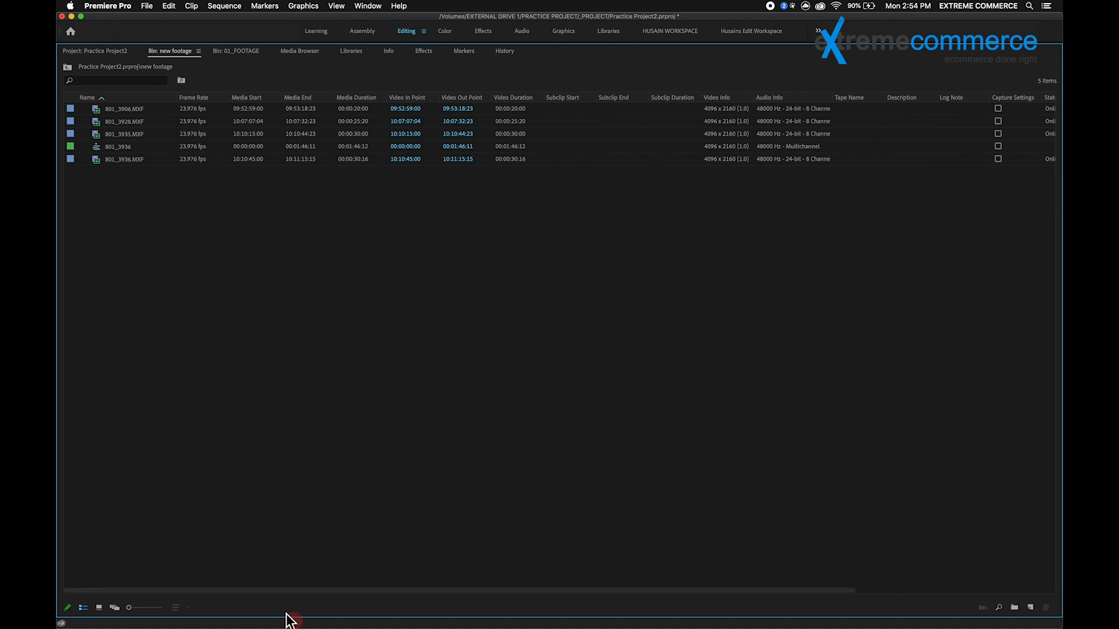
# Step: Add the Proxy property to the bin's metadata display, check the clips' proxy status, and restore the normal layout
pyautogui.rightClick(159, 99)
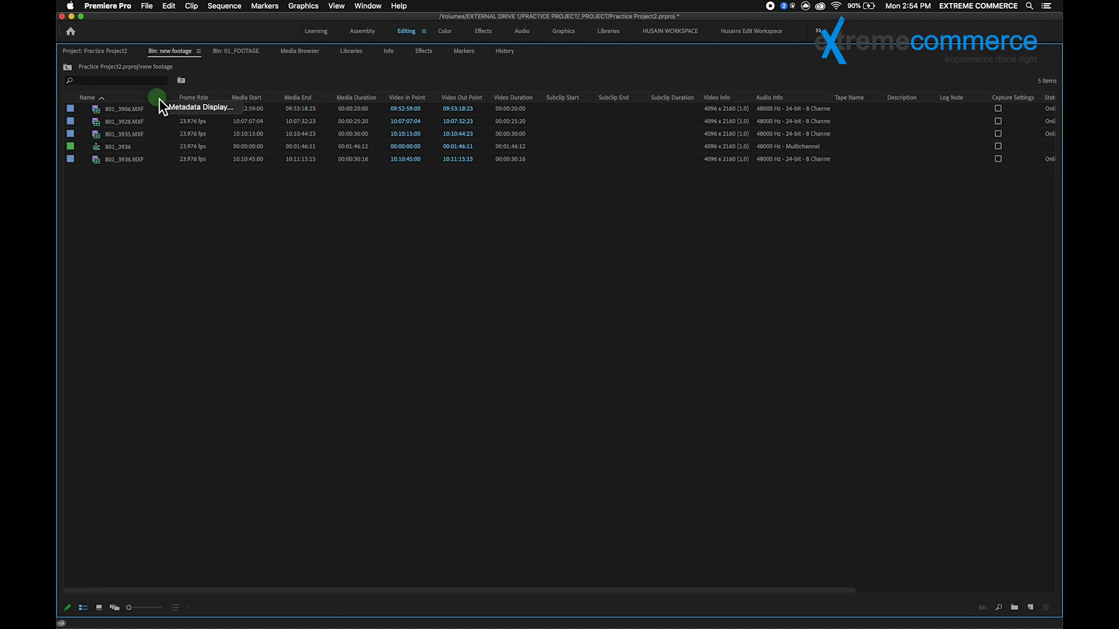
pyautogui.click(188, 108)
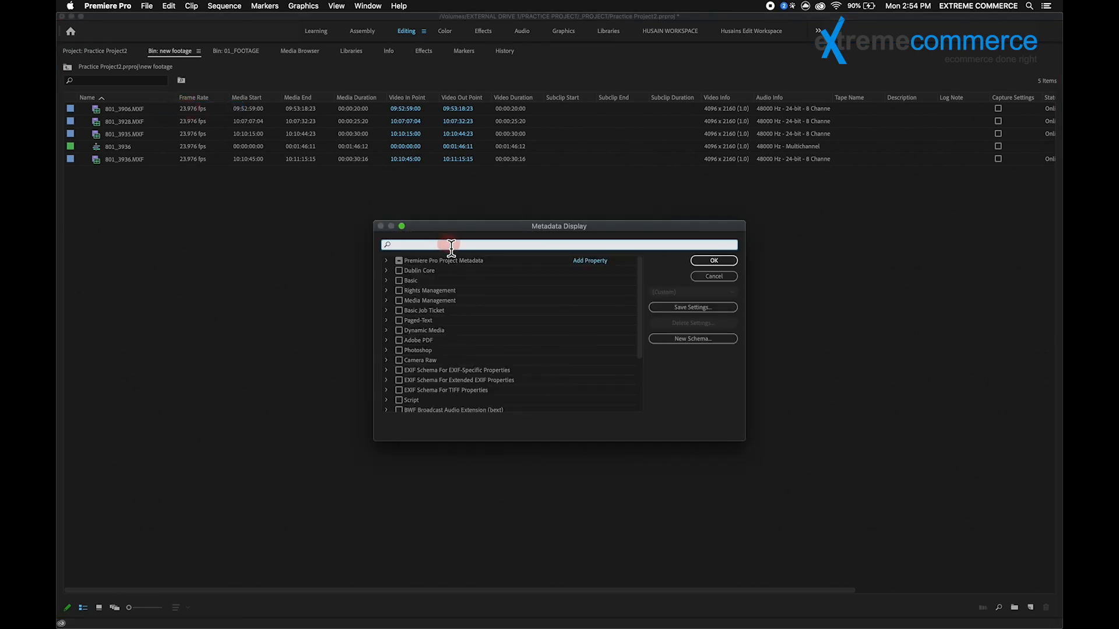
pyautogui.write('PROXY')
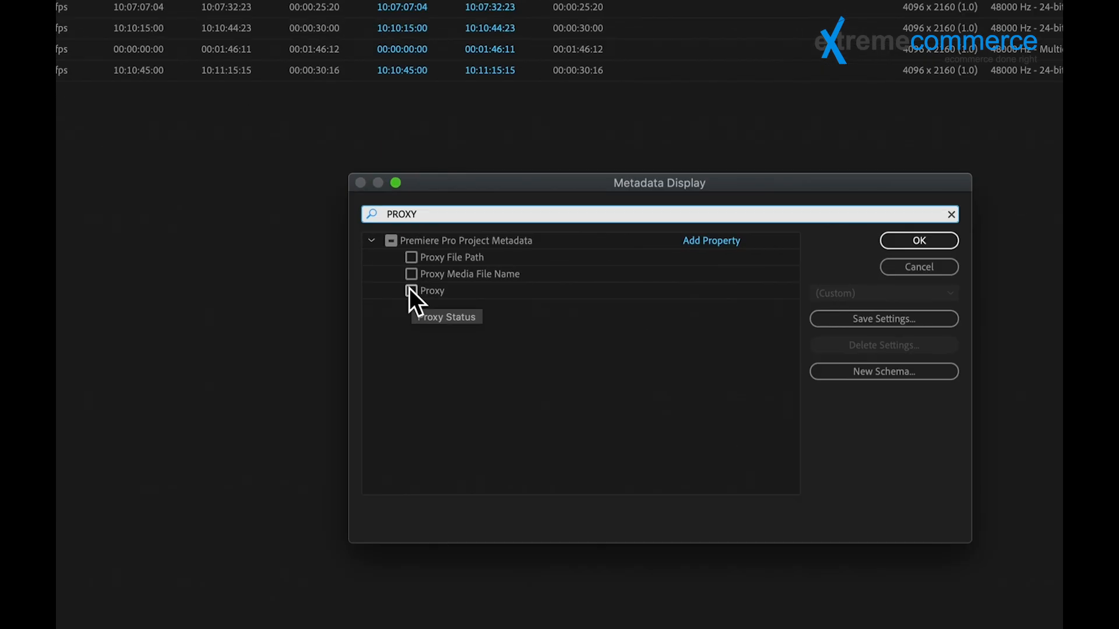
pyautogui.click(411, 291)
pyautogui.click(925, 235)
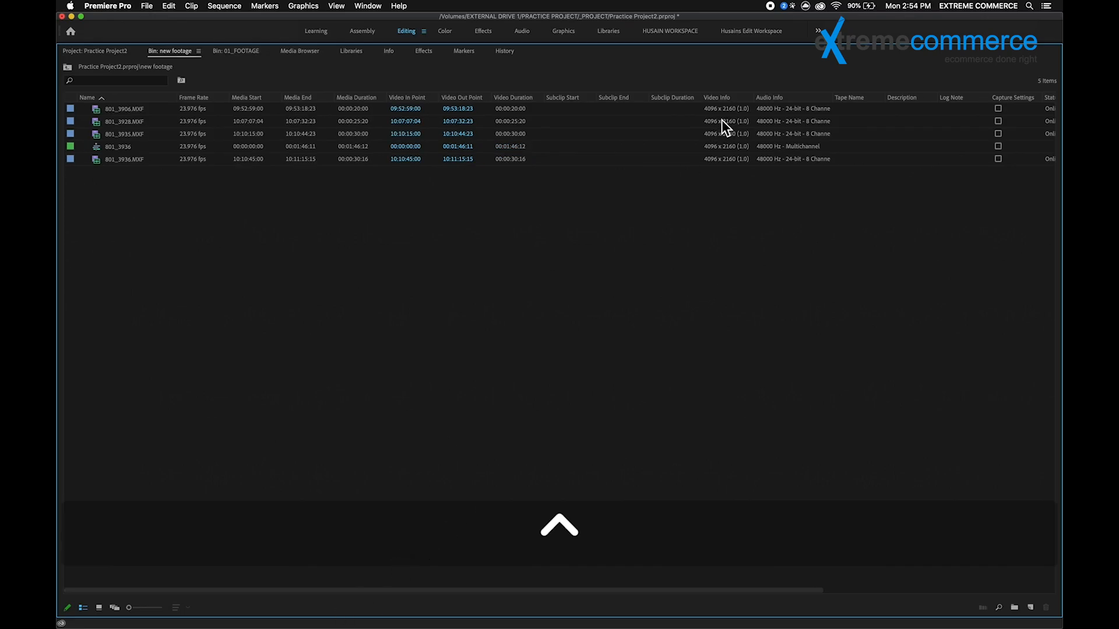
pyautogui.moveTo(594, 592); pyautogui.dragTo(932, 557)
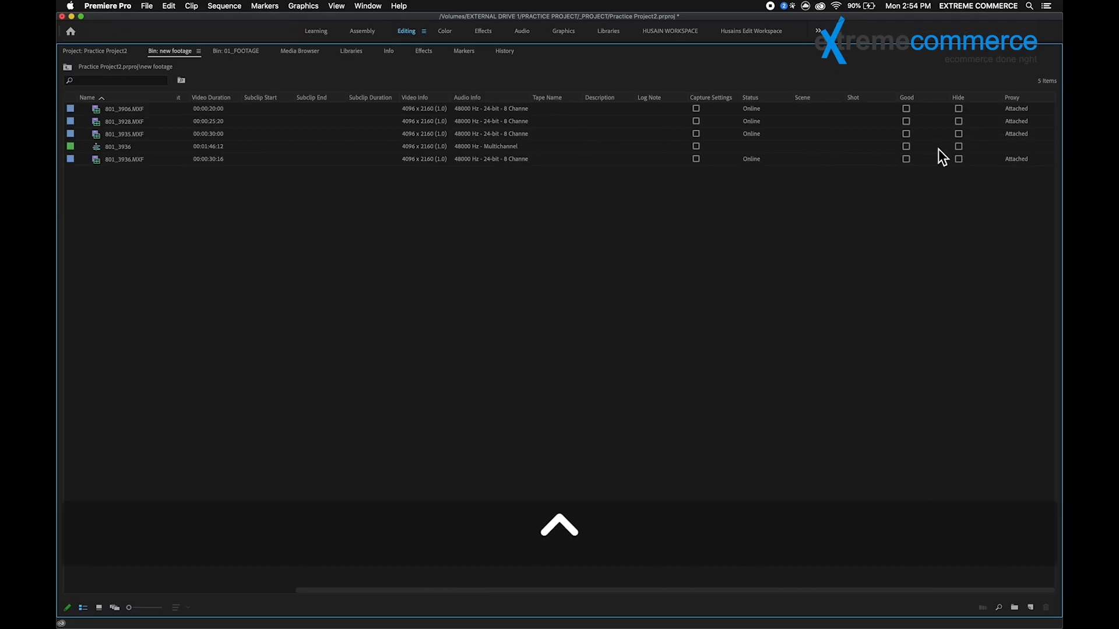
pyautogui.press('`')
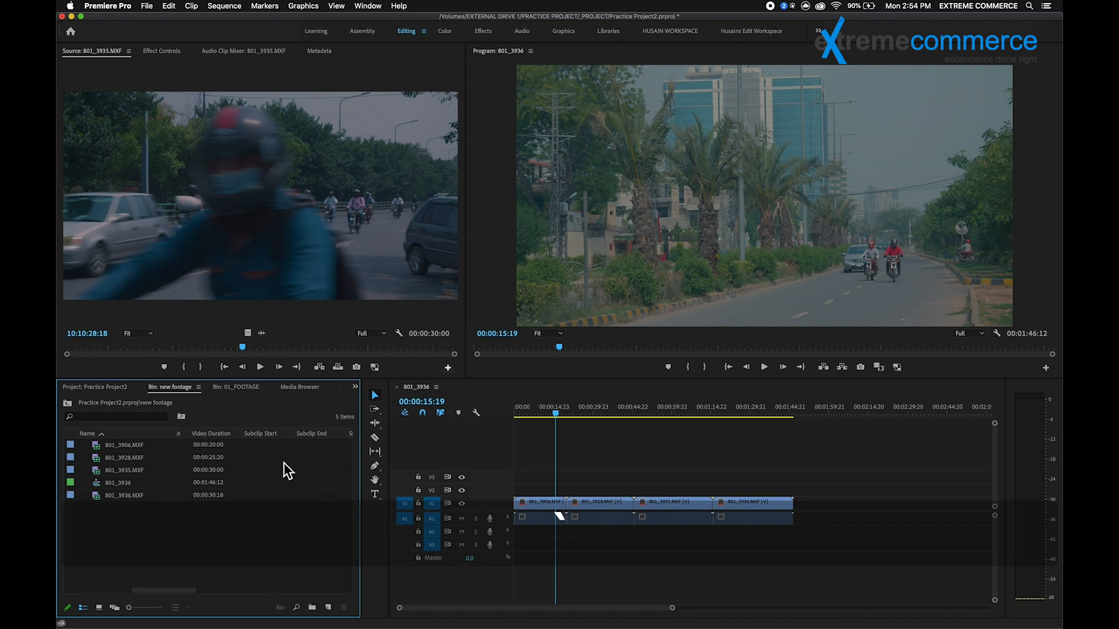
# Step: Shorten the 801_3906.MXF clip at the start of the sequence and close the gap after it
pyautogui.click(669, 462)
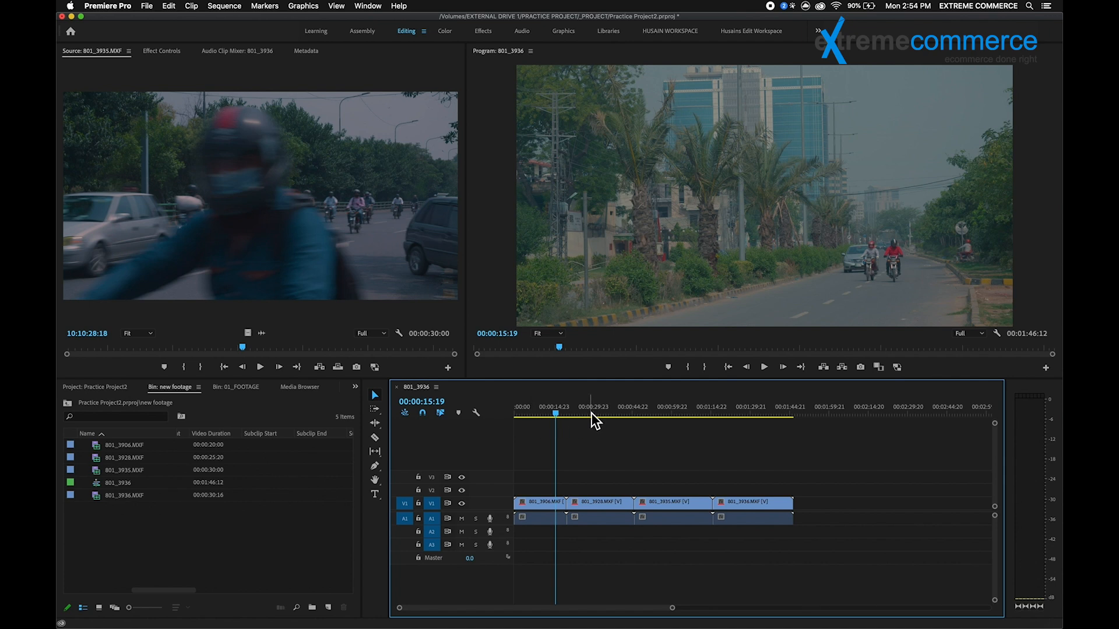
pyautogui.moveTo(534, 410); pyautogui.dragTo(715, 417)
pyautogui.moveTo(839, 470); pyautogui.dragTo(570, 505)
# Step: Shorten the remaining three clips in the sequence, close the gaps between them, and enable proxies in the Program monitor
pyautogui.moveTo(865, 460); pyautogui.dragTo(664, 543)
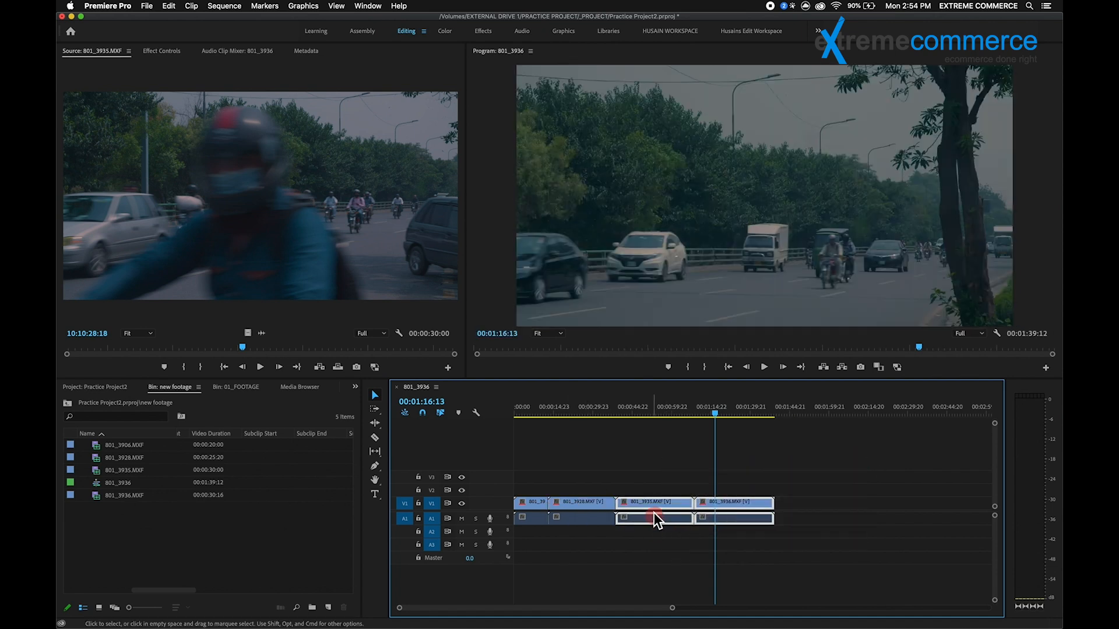
pyautogui.moveTo(621, 506)
pyautogui.mouseDown()
pyautogui.moveTo(685, 504)
pyautogui.moveTo(640, 503)
pyautogui.mouseUp()
pyautogui.click(704, 539)
pyautogui.click(898, 369)
pyautogui.moveTo(764, 477)
pyautogui.mouseDown()
pyautogui.moveTo(700, 539)
pyautogui.moveTo(670, 507)
pyautogui.moveTo(640, 505)
pyautogui.mouseUp()
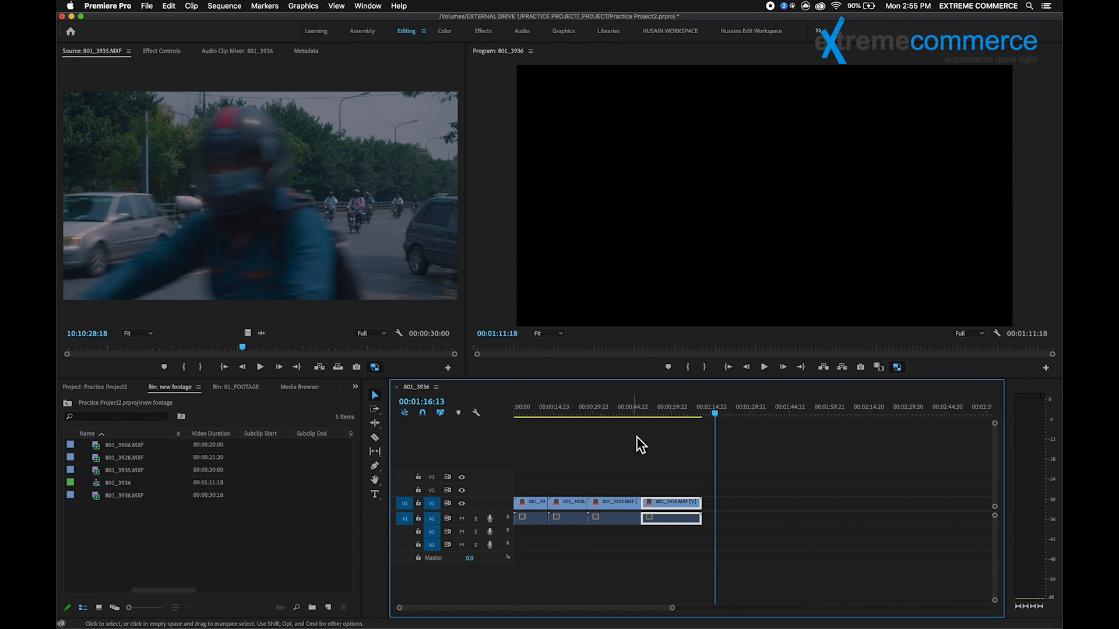
pyautogui.click(653, 462)
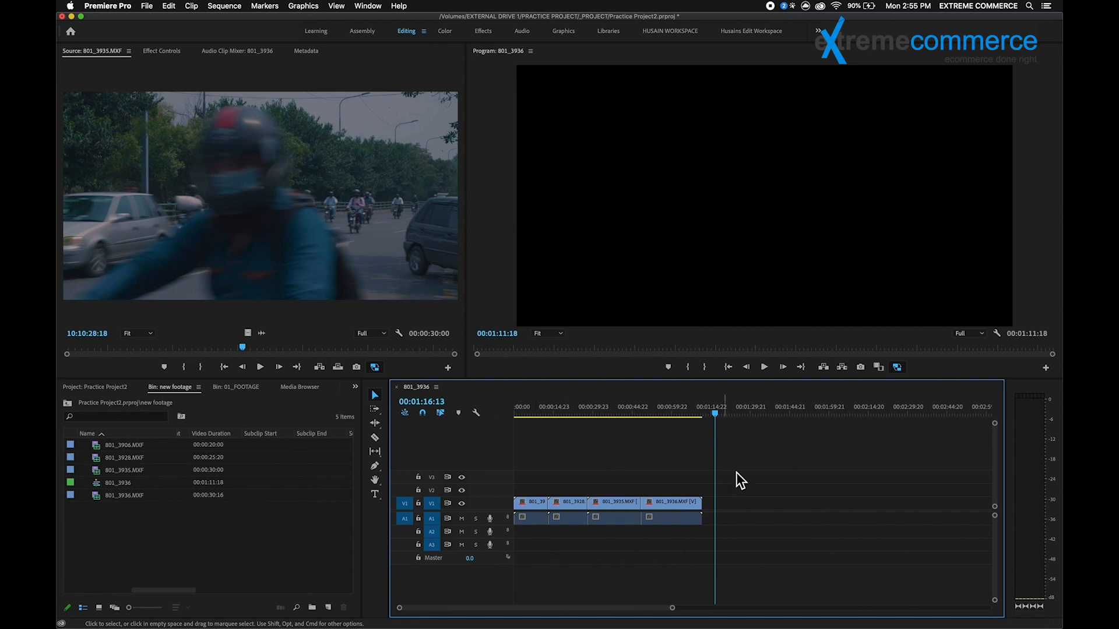
# Step: Examine the proxy options available for the 801_3928.MXF clip in the new footage bin
pyautogui.rightClick(118, 459)
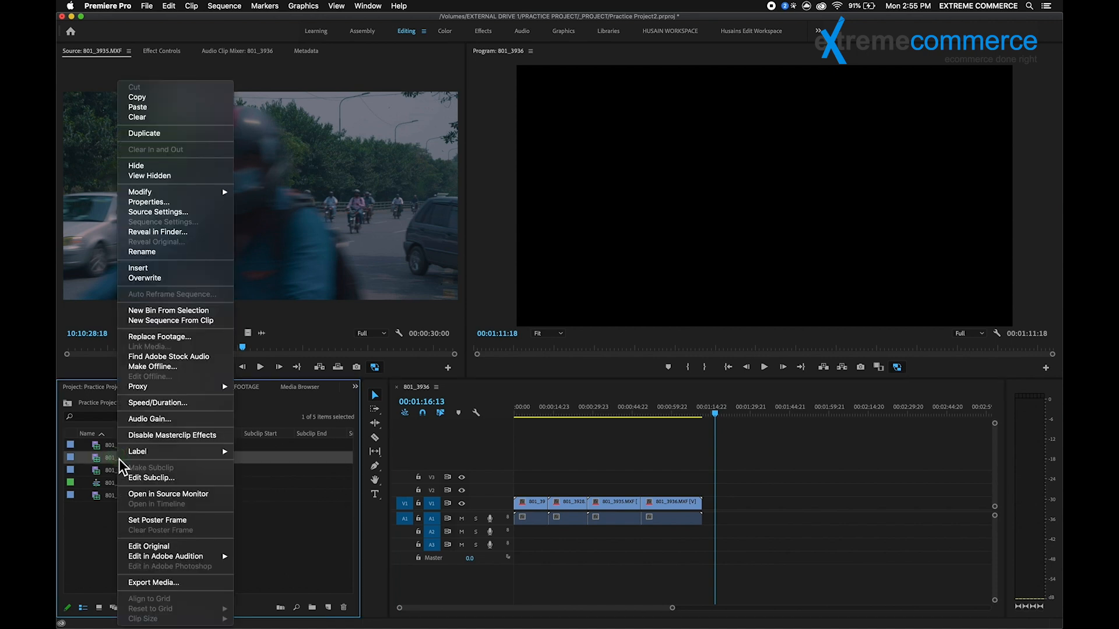
pyautogui.moveTo(192, 385)
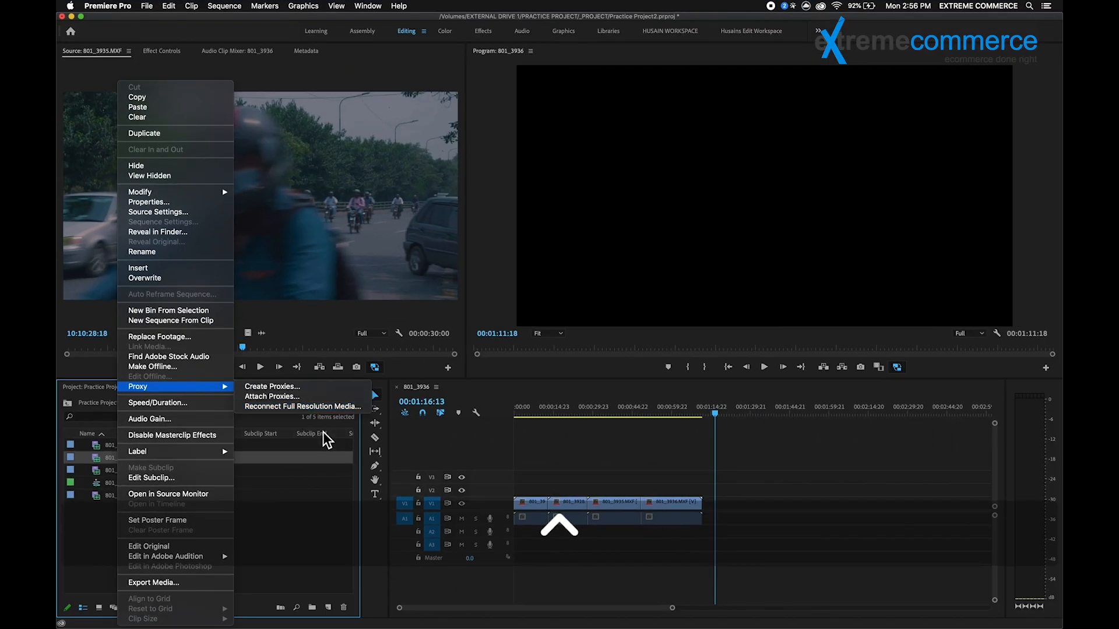
pyautogui.click(292, 533)
pyautogui.click(455, 477)
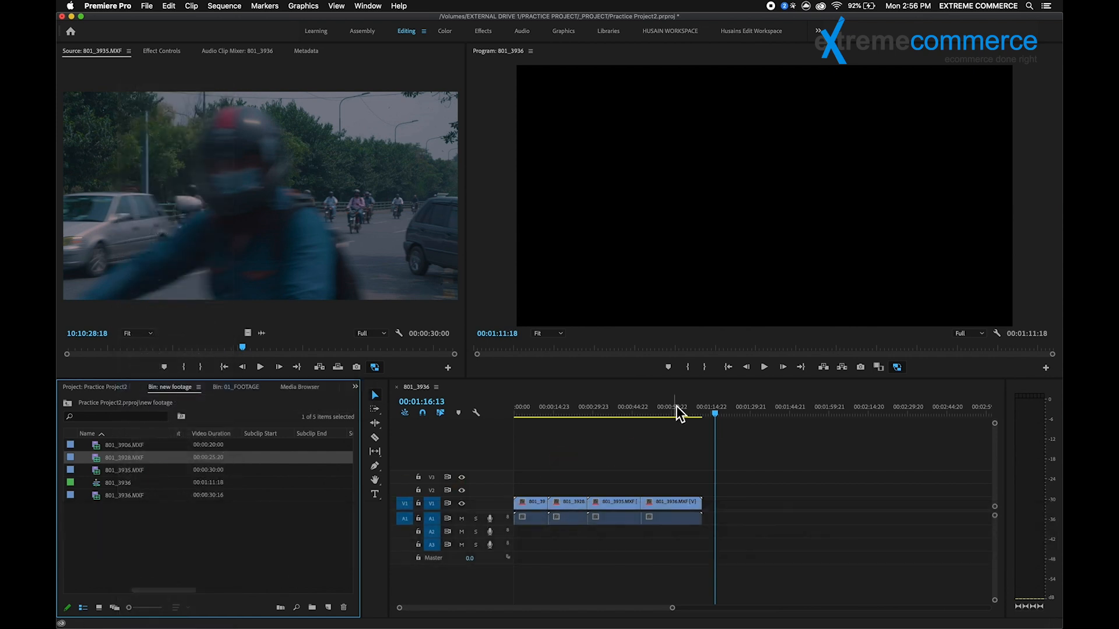
# Step: Play the edited sequence from within the 801_3935.MXF clip and scrub through that clip to check proxy playback
pyautogui.moveTo(620, 415)
pyautogui.mouseDown()
pyautogui.moveTo(584, 411)
pyautogui.moveTo(599, 417)
pyautogui.mouseUp()
pyautogui.press('space')
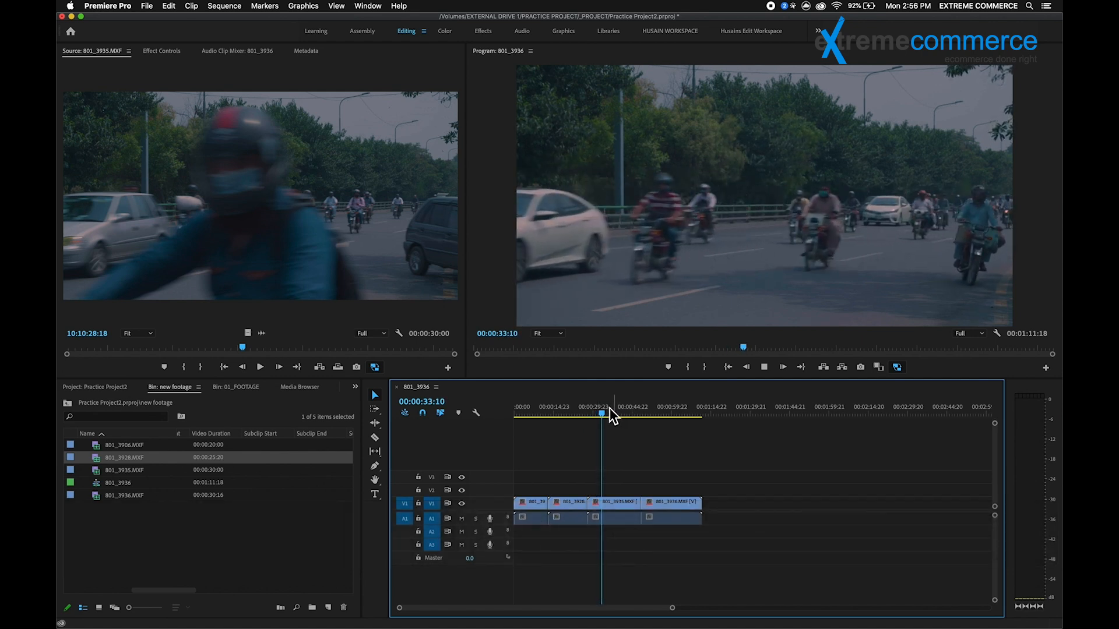
pyautogui.press('space')
pyautogui.moveTo(613, 410)
pyautogui.mouseDown()
pyautogui.moveTo(660, 414)
pyautogui.moveTo(541, 414)
pyautogui.moveTo(624, 411)
pyautogui.mouseUp()
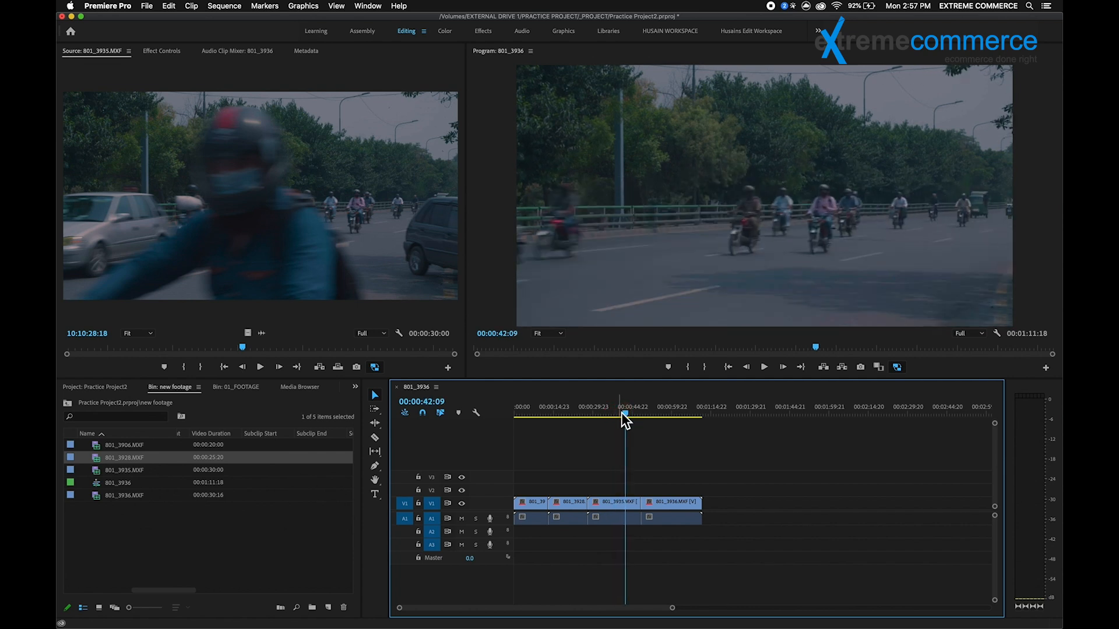
pyautogui.moveTo(621, 414)
pyautogui.mouseDown()
pyautogui.moveTo(563, 410)
pyautogui.moveTo(618, 416)
pyautogui.mouseUp()
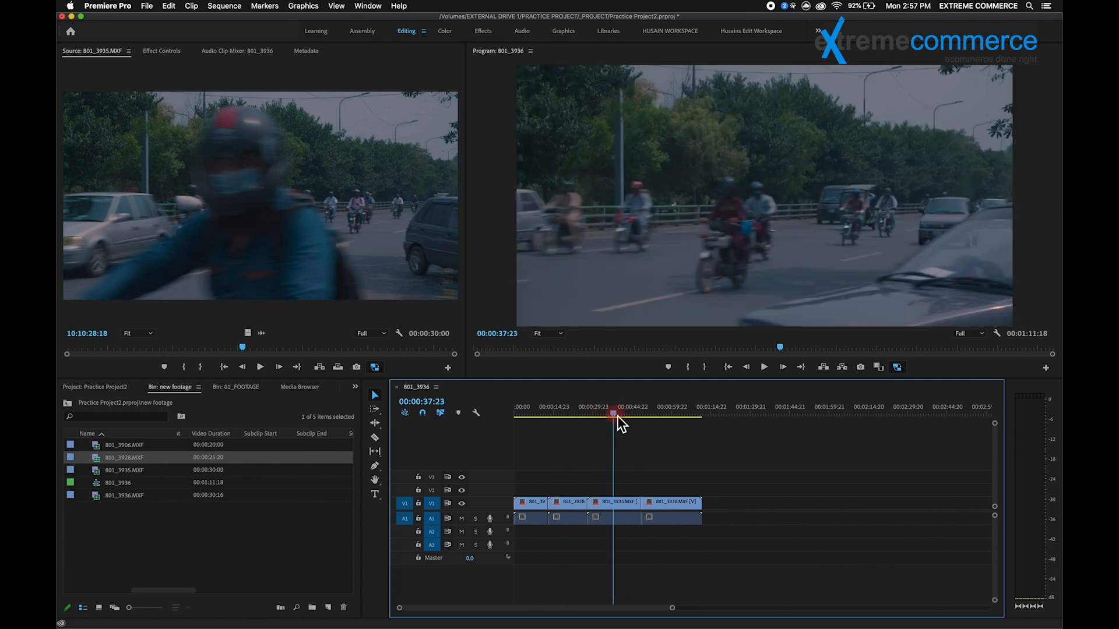